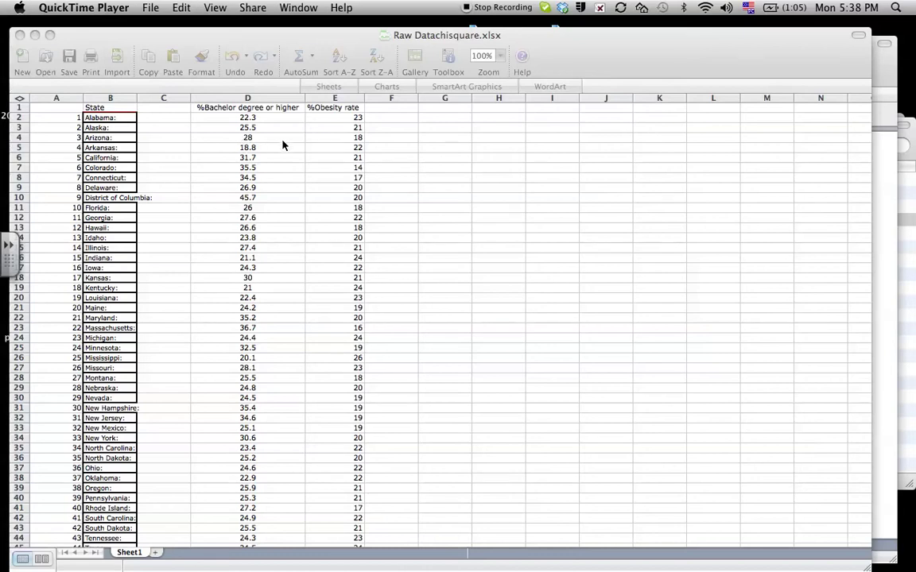
- Sort columns D:E ascending by %Bachelor degree or higher, then by %Obesity rate
left_click(224, 119)
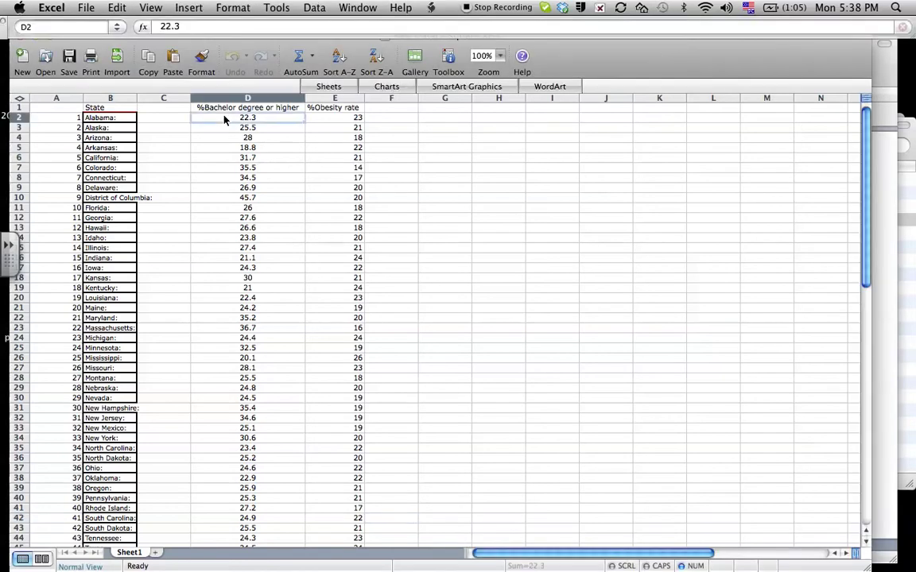
mouse_move(246, 118)
left_mouse_down()
mouse_move(327, 122)
mouse_move(372, 364)
mouse_move(357, 372)
mouse_move(347, 554)
mouse_move(353, 438)
mouse_move(354, 459)
left_mouse_up()
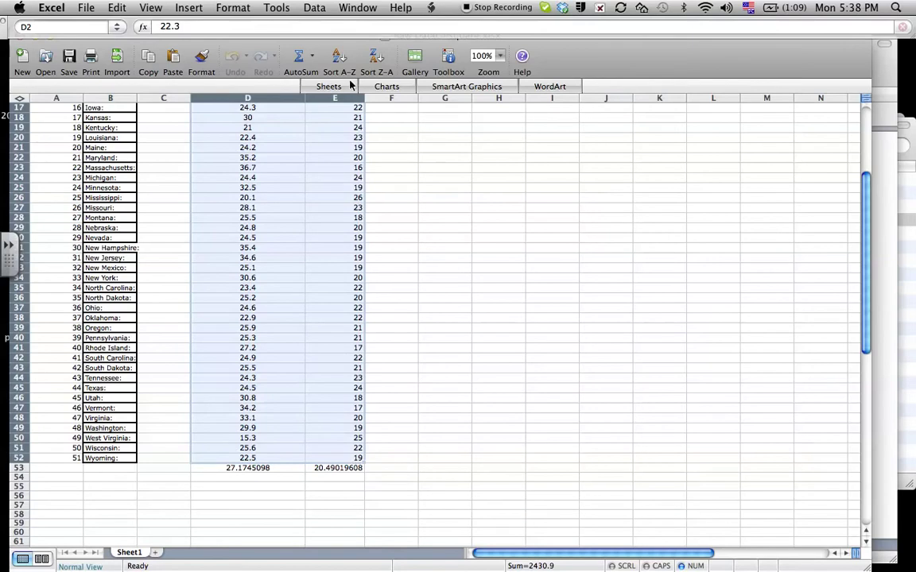
left_click(315, 10)
left_click(322, 24)
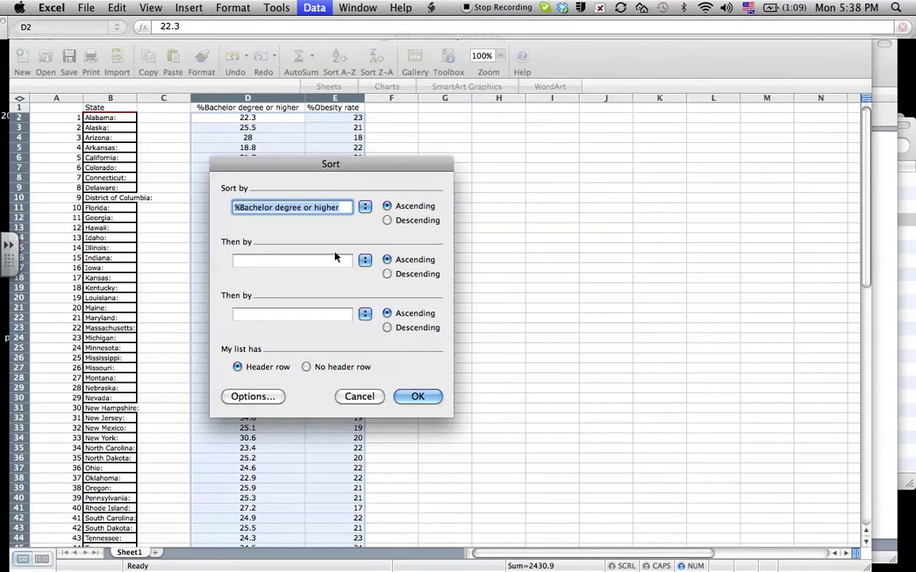
left_click(365, 261)
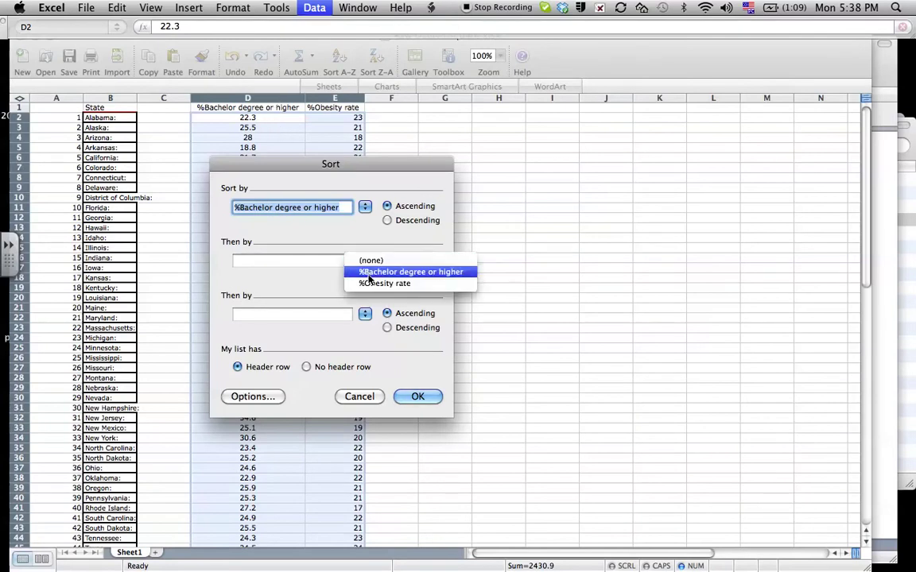
left_click(371, 283)
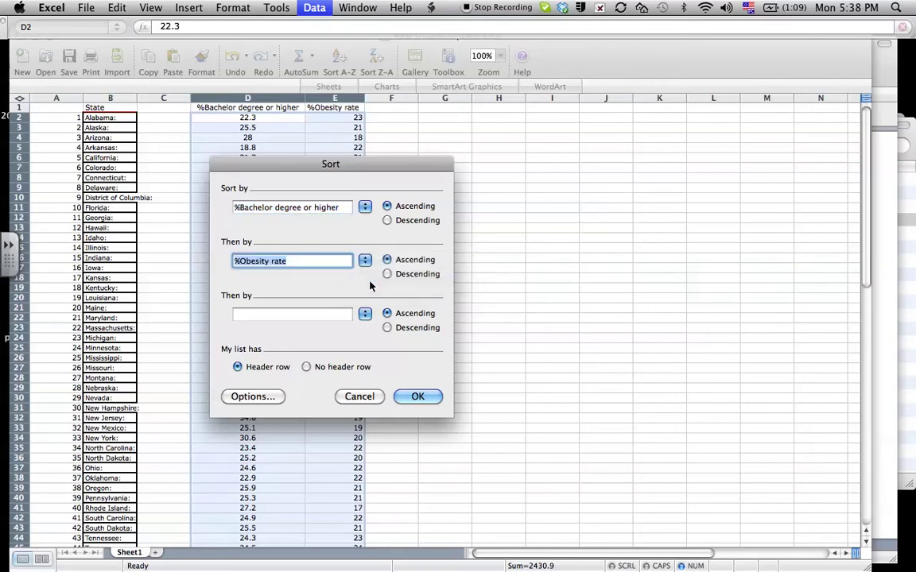
left_click(414, 397)
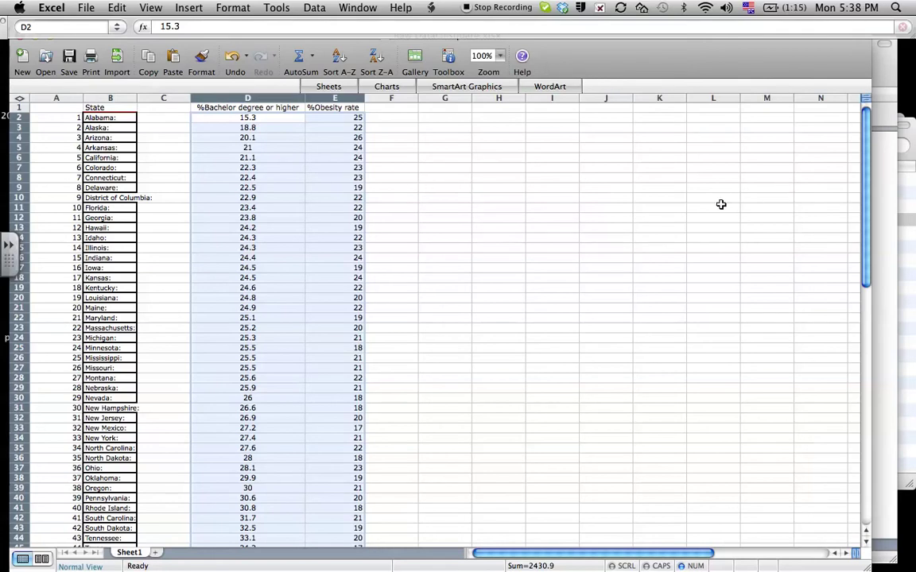
scroll(721, 205, "down", 6)
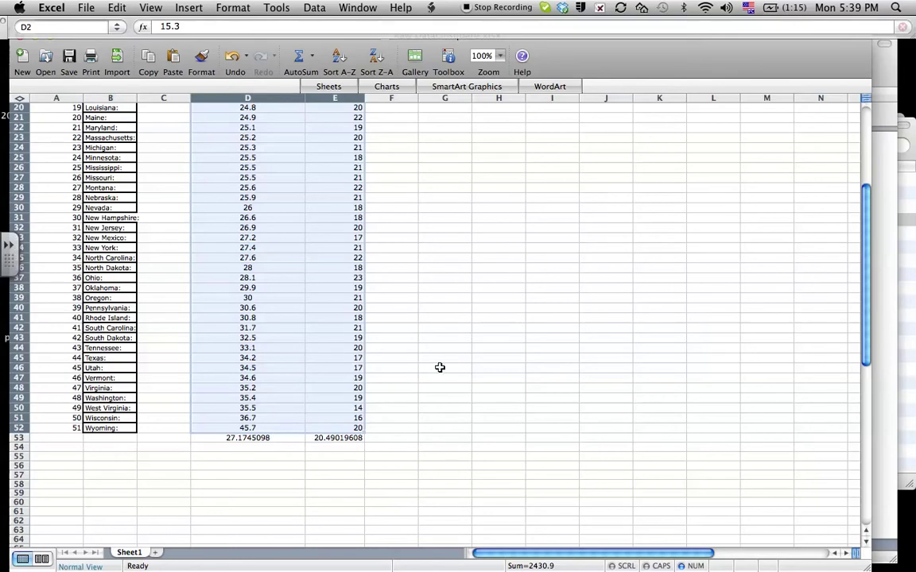
scroll(440, 367, "up", 10)
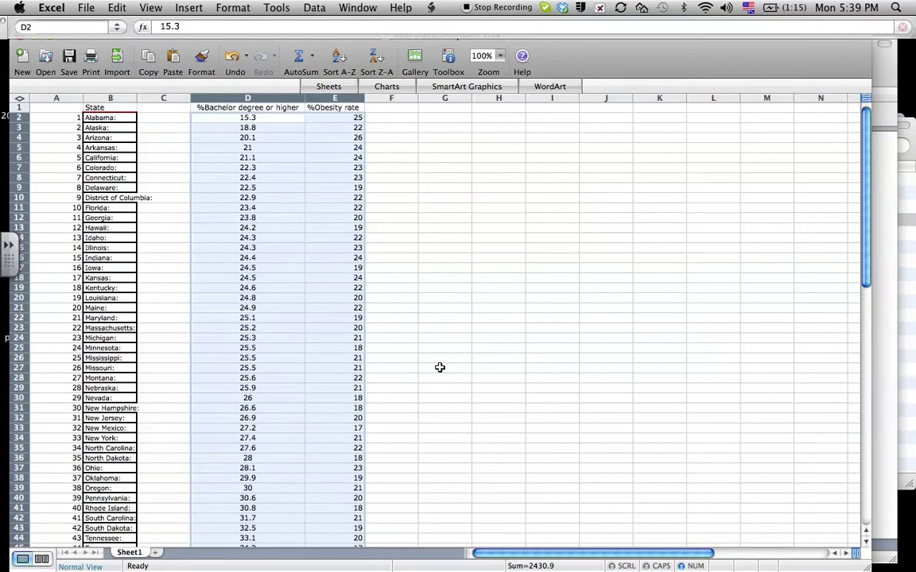
scroll(439, 367, "down", 1)
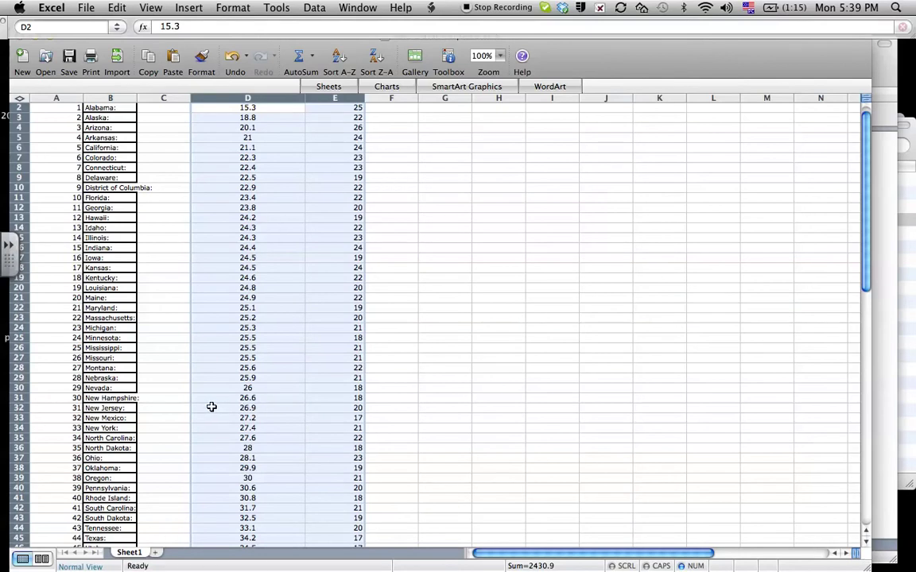
left_click_drag(199, 407, 327, 410)
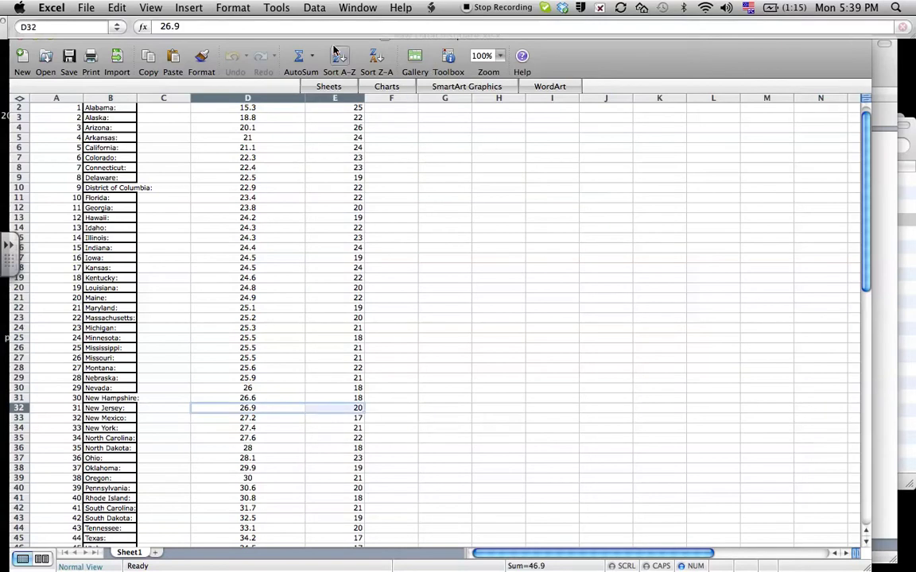
- Insert blank cells at D32:E32, shifting the values below down one row
left_click(191, 9)
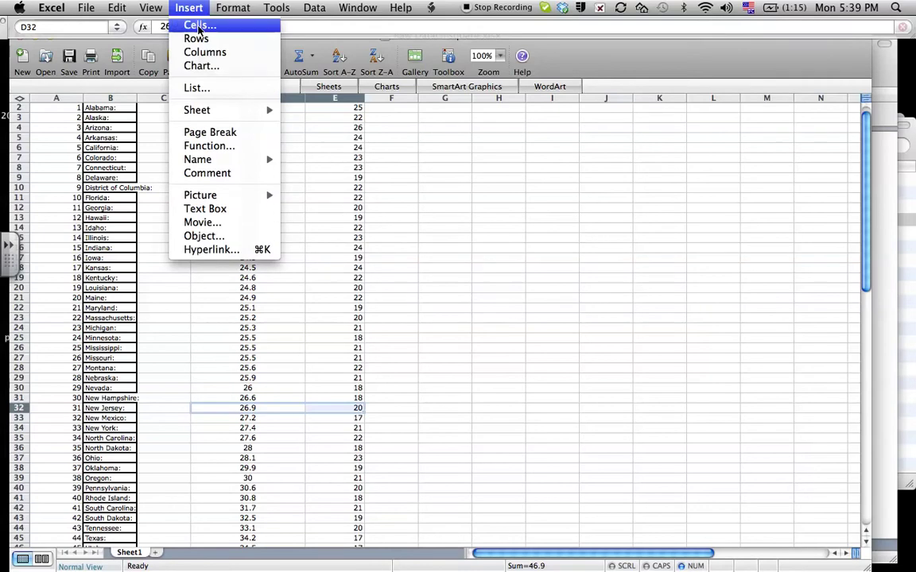
left_click(199, 26)
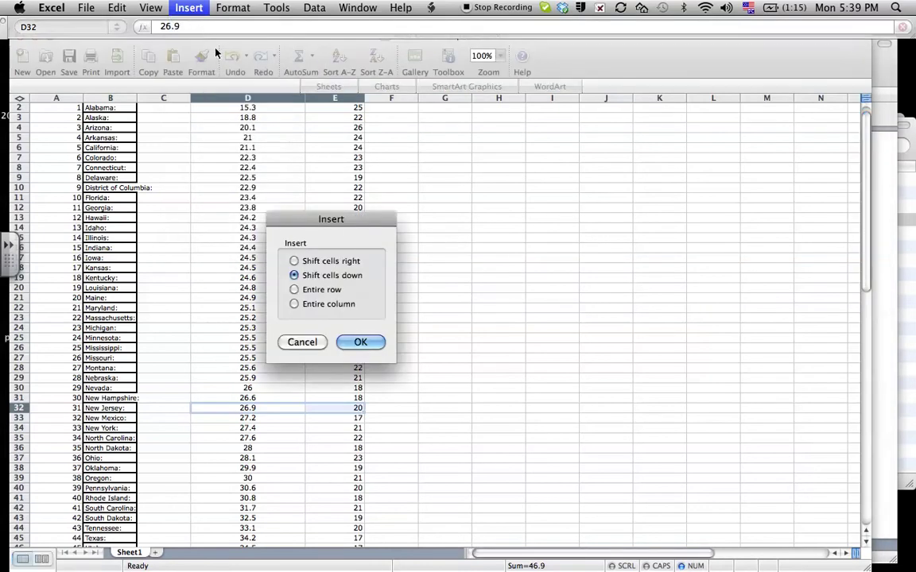
left_click(363, 346)
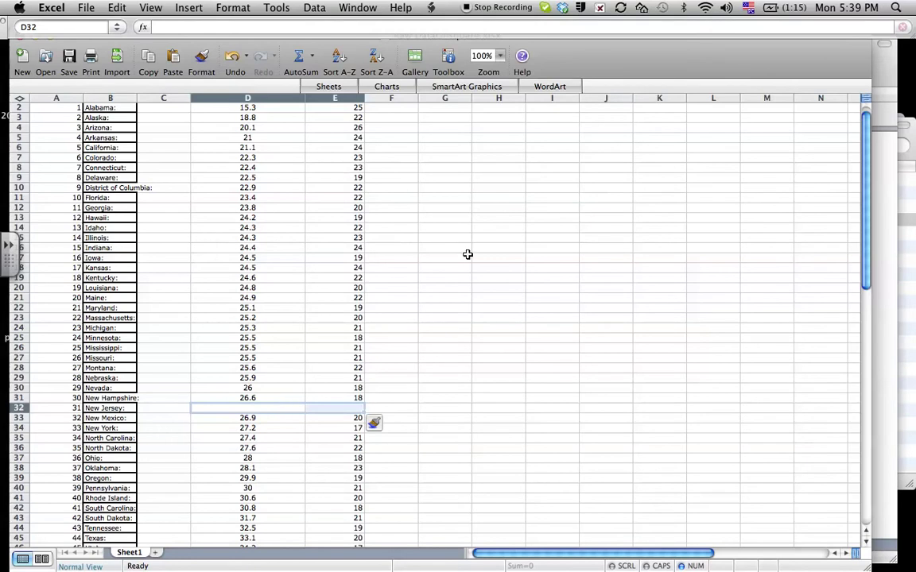
scroll(467, 255, "up", 1)
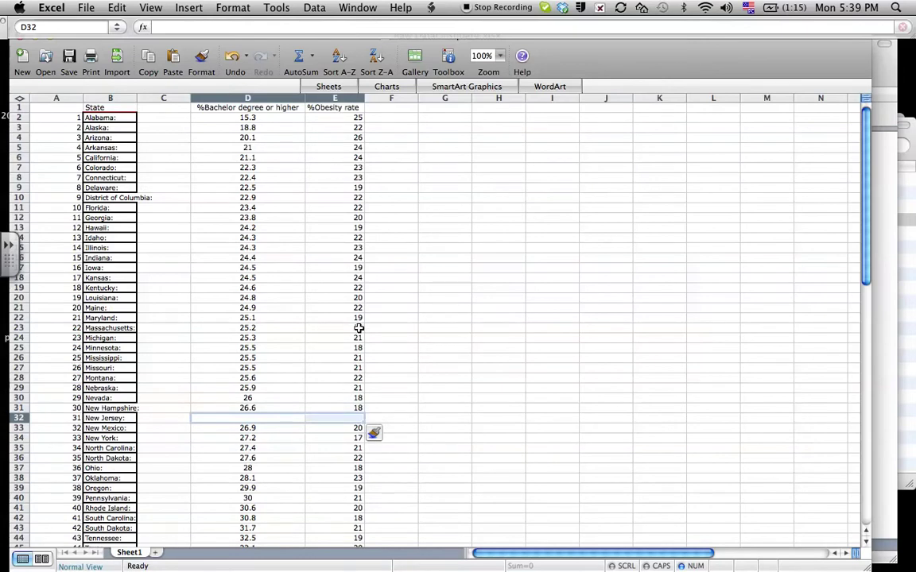
scroll(419, 350, "down", 10)
right_click(418, 350)
left_click(516, 247)
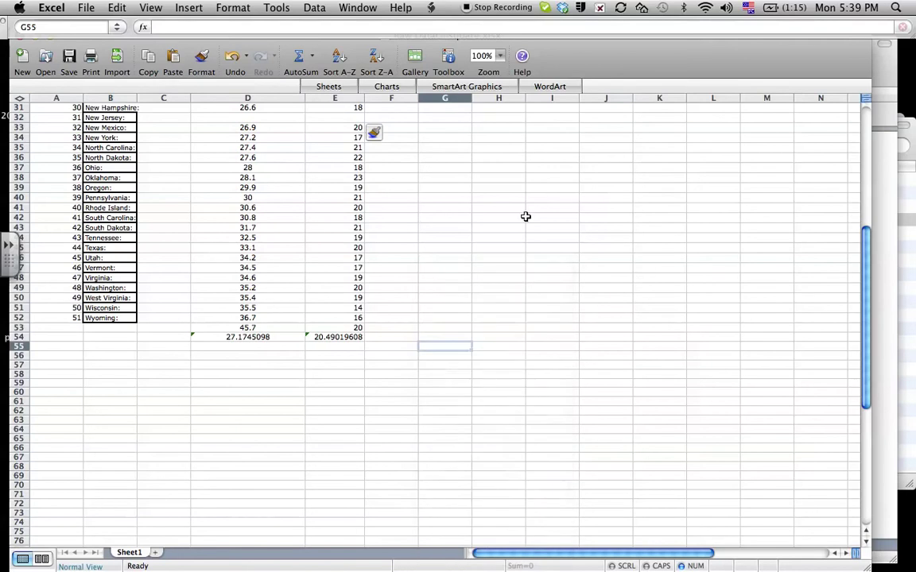
scroll(514, 257, "up", 5)
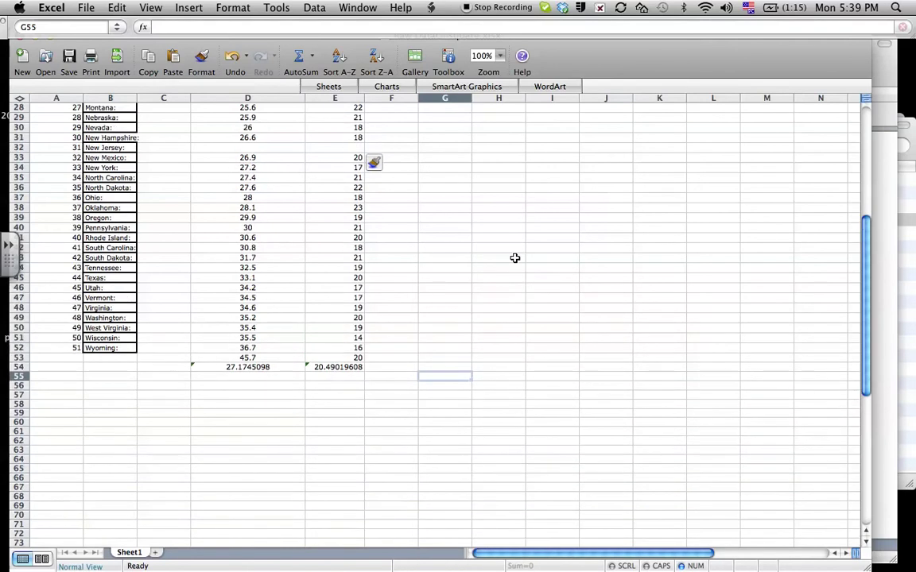
scroll(515, 258, "up", 6)
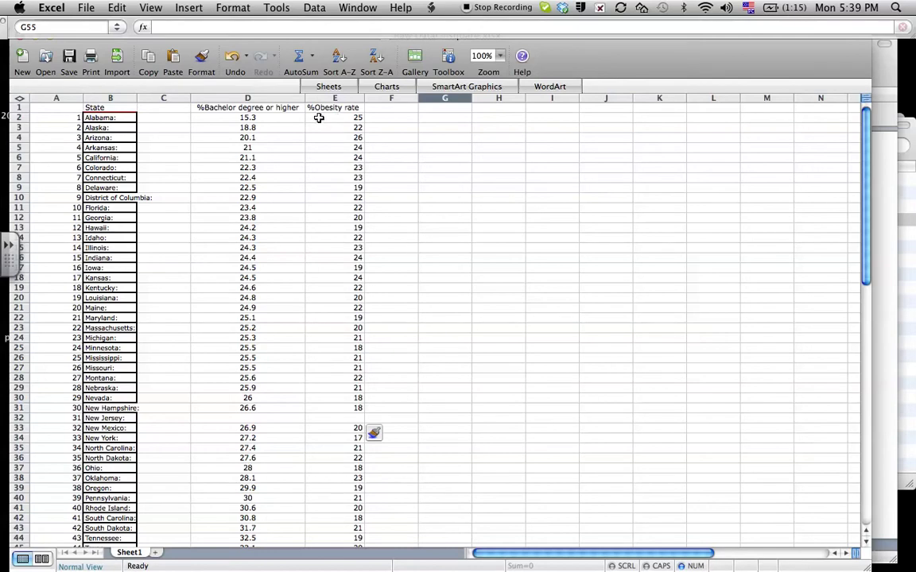
- Sort the obesity rates in E2:E31 and E33:E53 ascending, each group on its own
left_click_drag(318, 117, 351, 406)
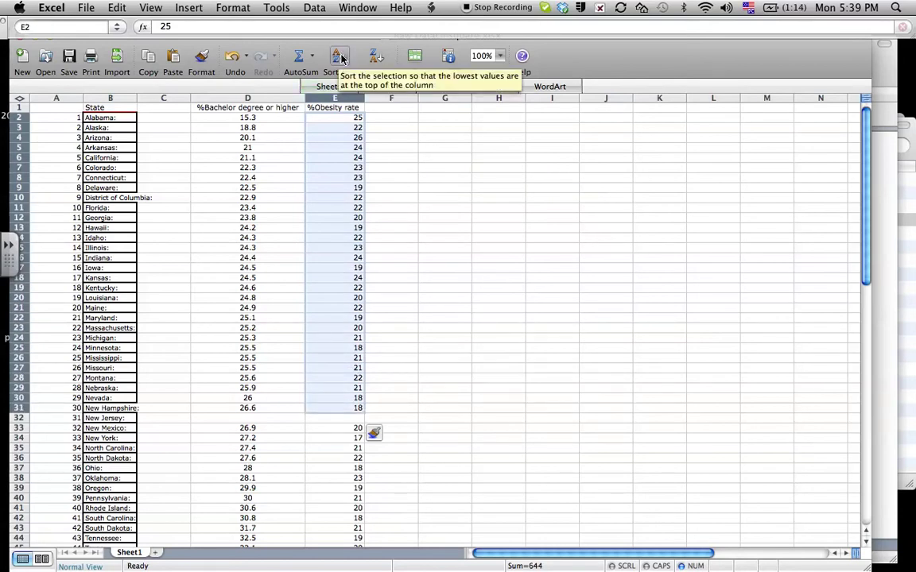
left_click(340, 57)
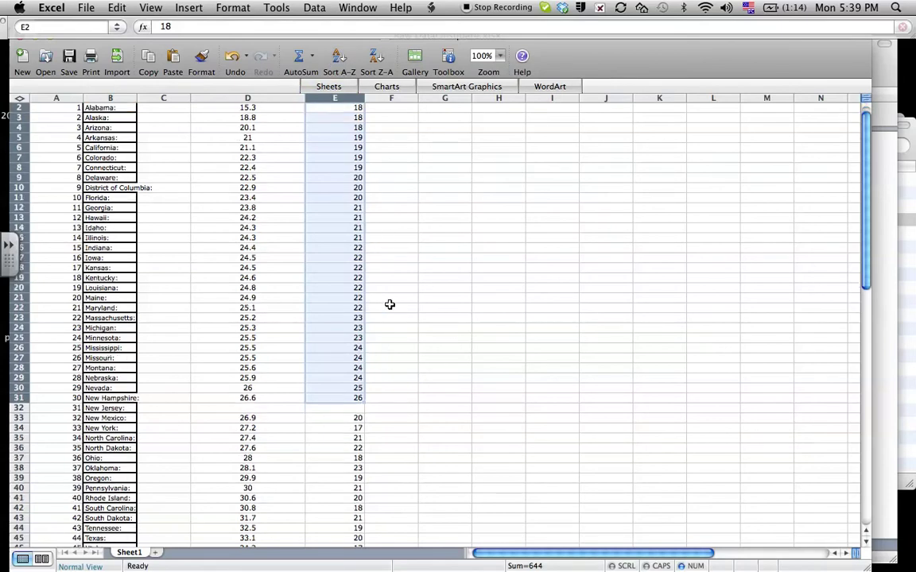
scroll(382, 304, "down", 5)
left_click(343, 259)
left_click_drag(342, 260, 352, 459)
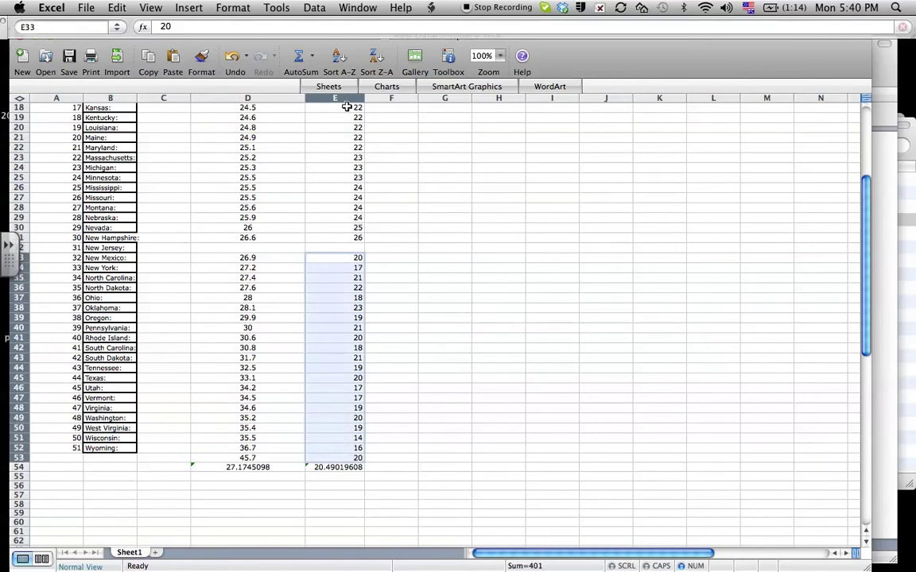
left_click(339, 62)
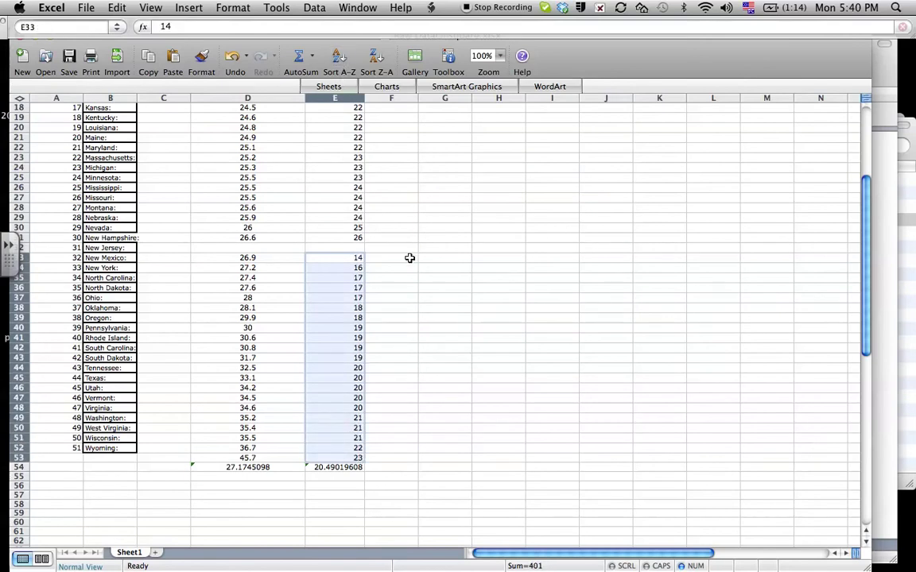
scroll(369, 239, "up", 6)
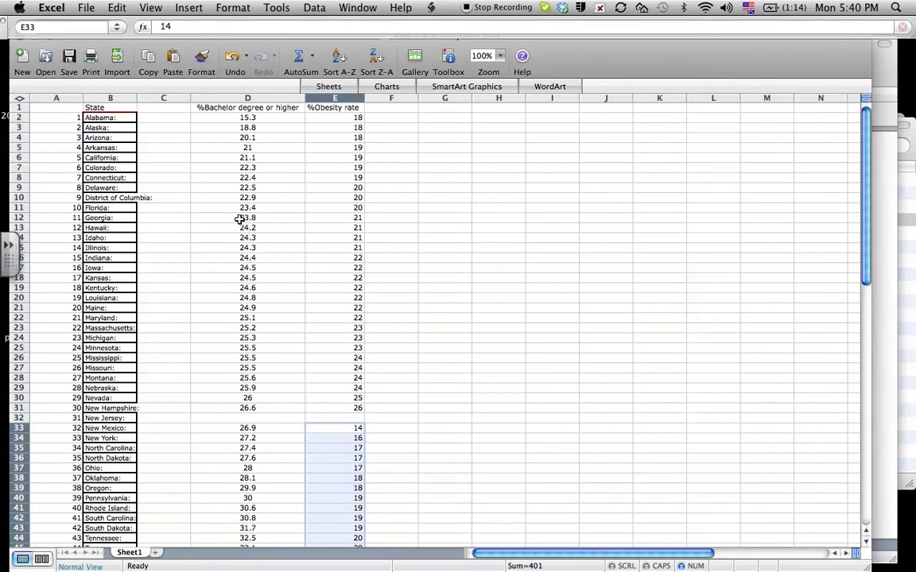
scroll(427, 298, "down", 5)
scroll(428, 298, "up", 5)
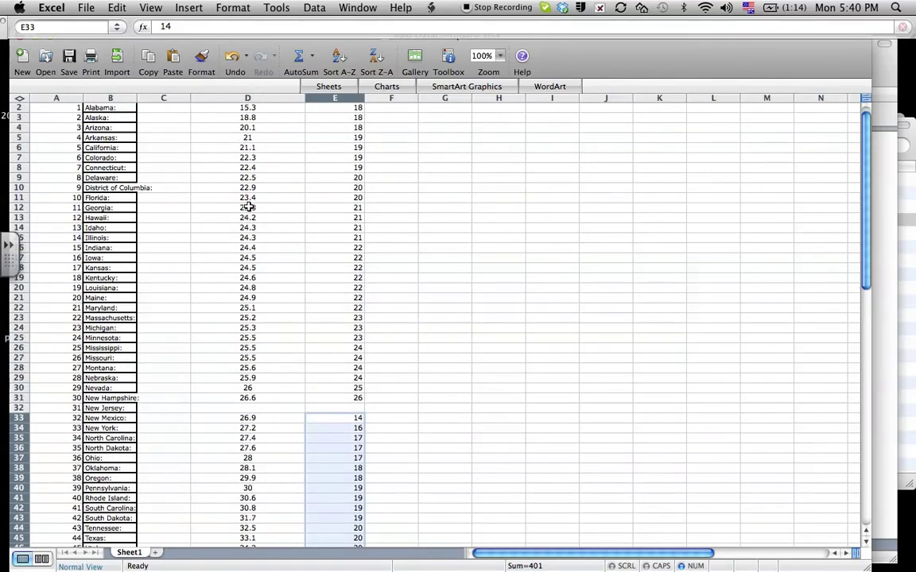
- Insert a blank cell at Georgia's row 12 in the obesity column, shifting cells down
left_click(324, 209)
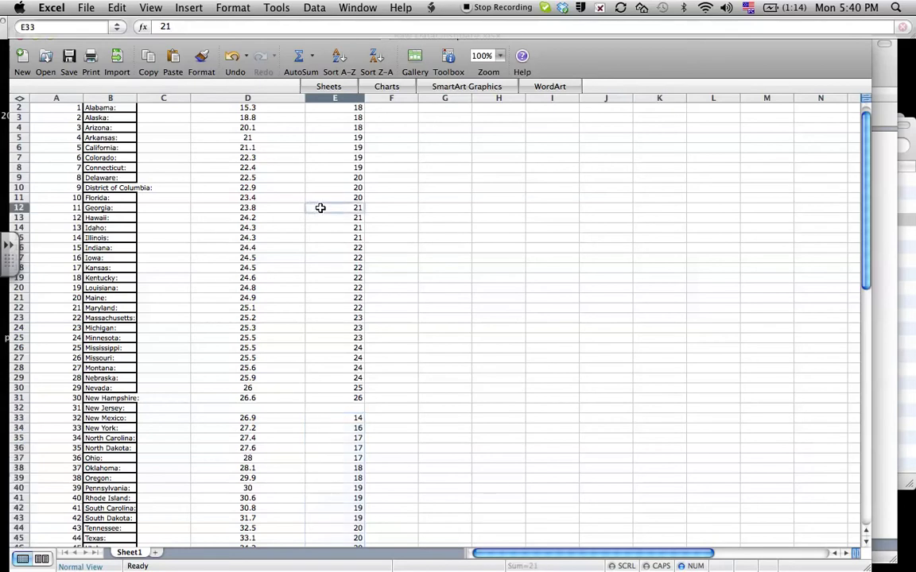
left_click_drag(346, 209, 394, 213)
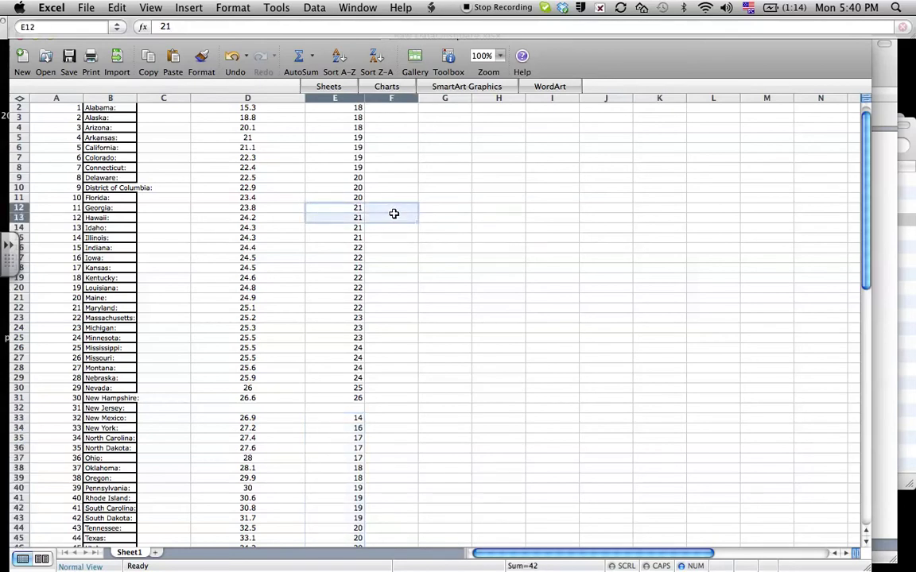
left_click(363, 214)
left_click_drag(339, 209, 398, 209)
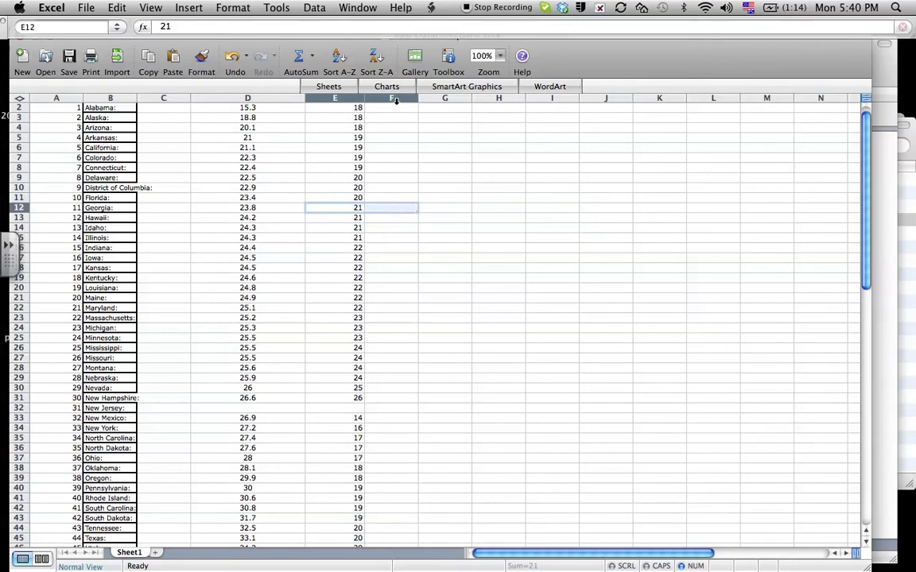
left_click(197, 8)
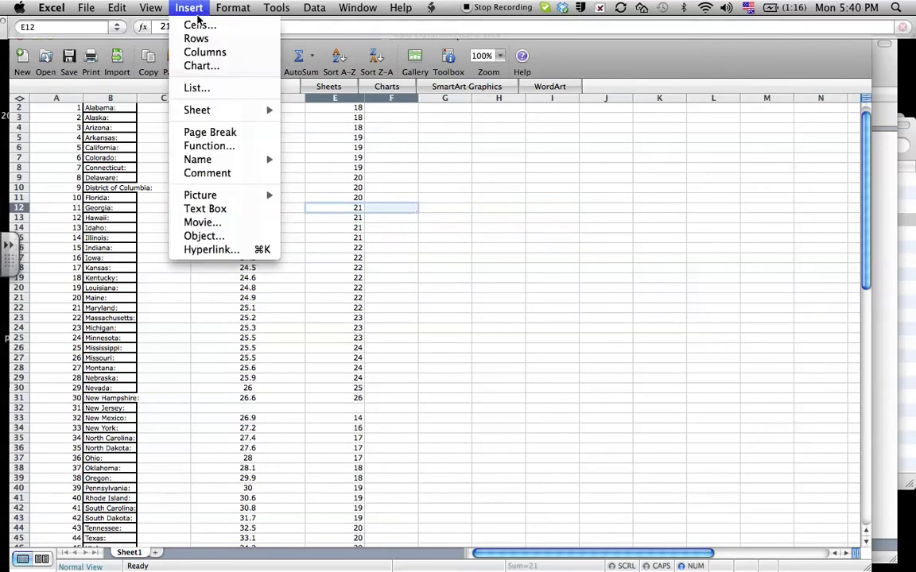
left_click(192, 22)
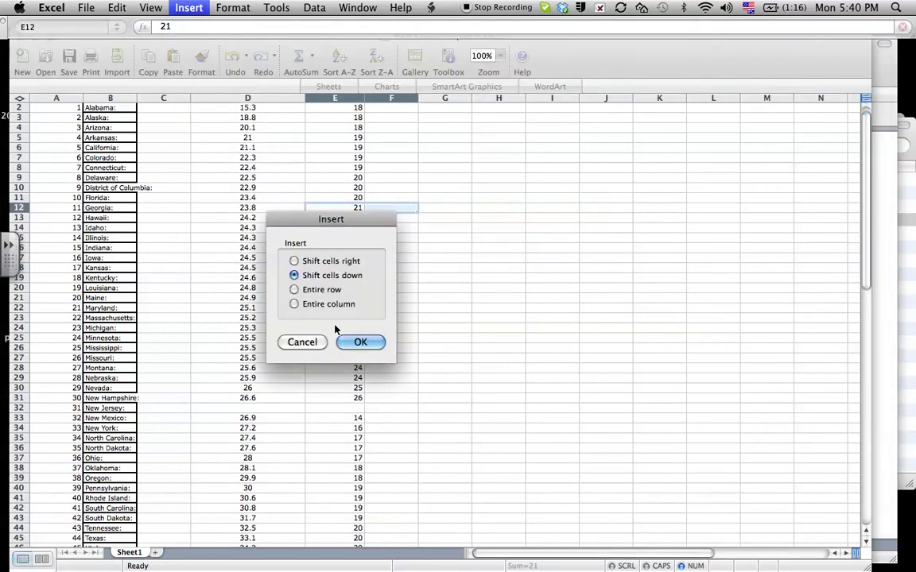
left_click(358, 344)
- Insert another blank cell at row 50, West Virginia's row, shifting the values below down
scroll(396, 348, "down", 5)
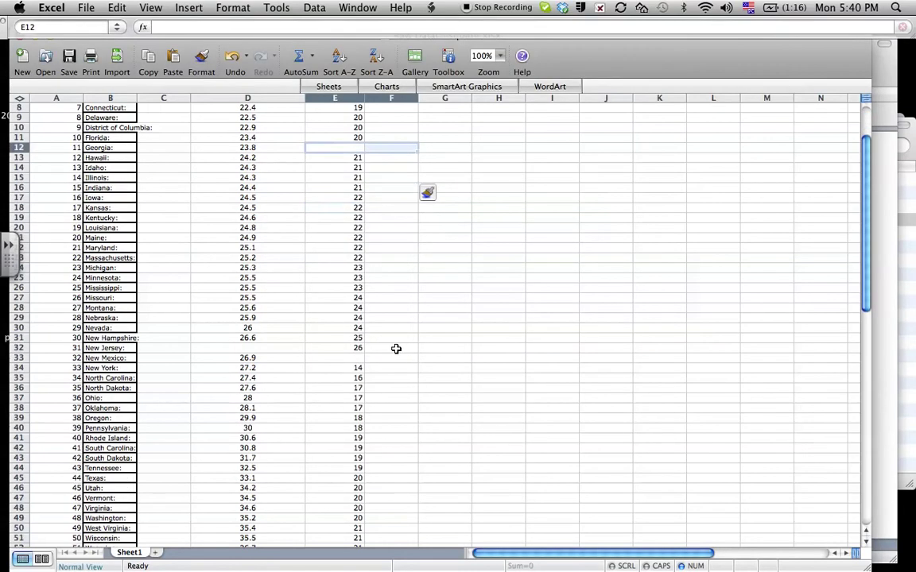
left_click_drag(326, 399, 366, 399)
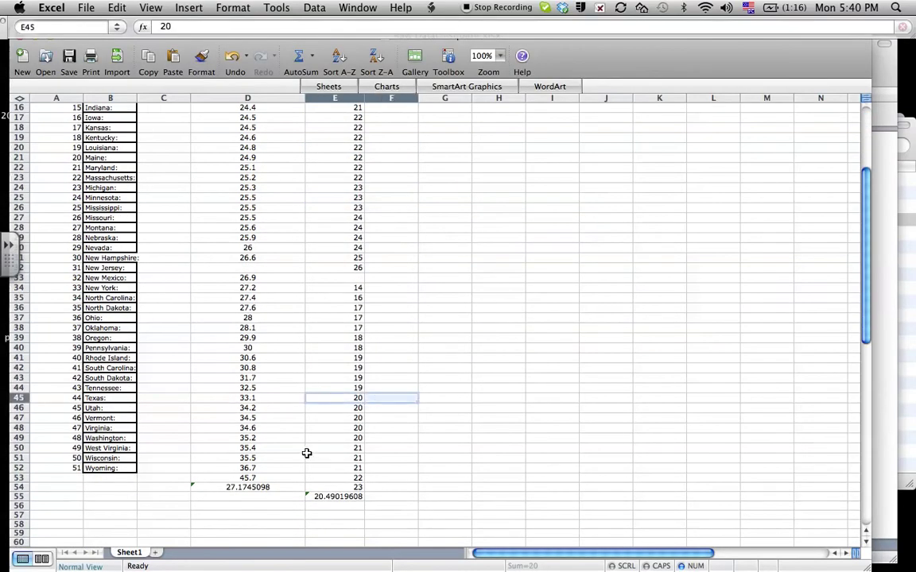
left_click(314, 447)
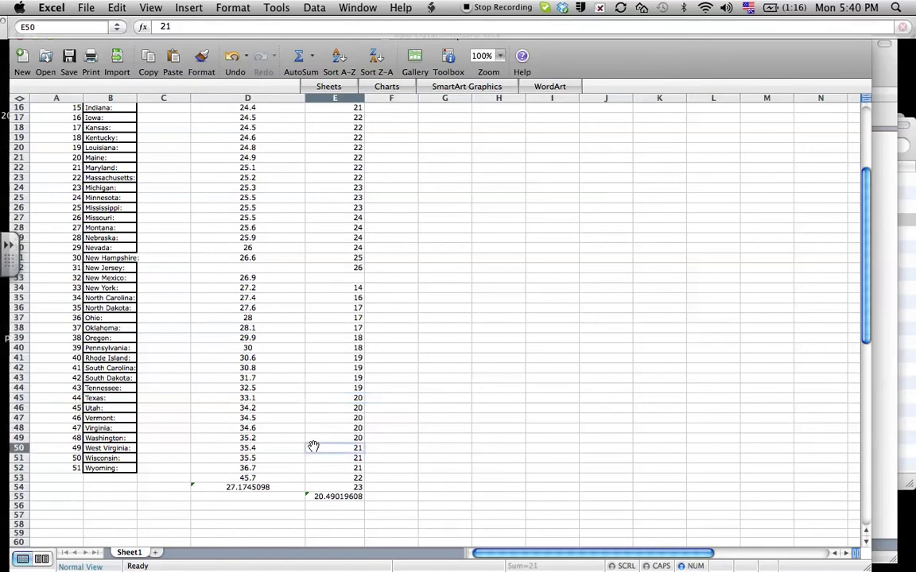
left_click_drag(308, 446, 382, 450)
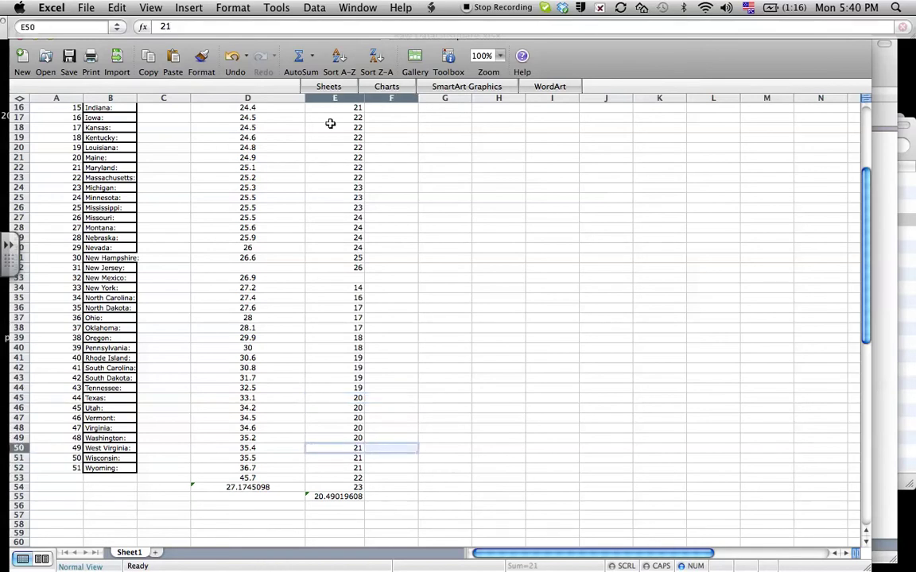
left_click(197, 10)
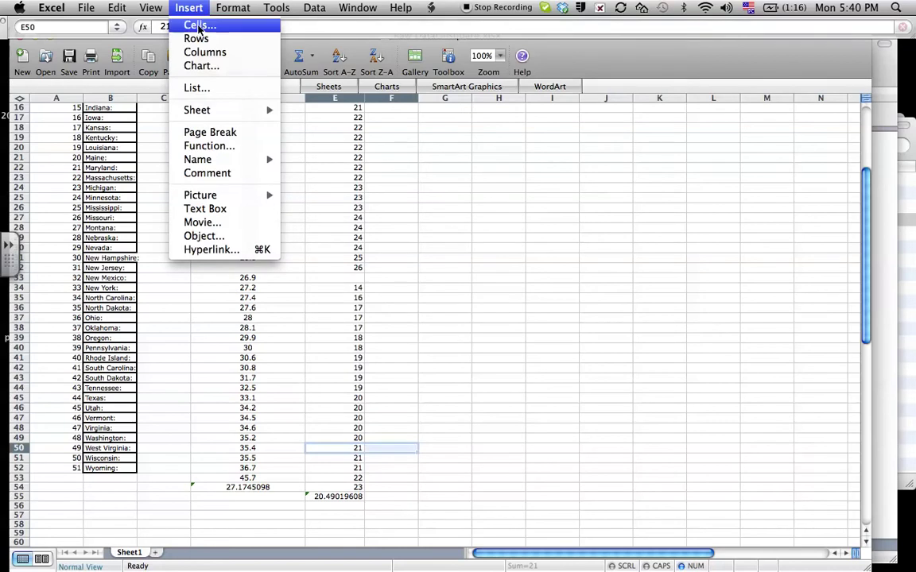
left_click(196, 24)
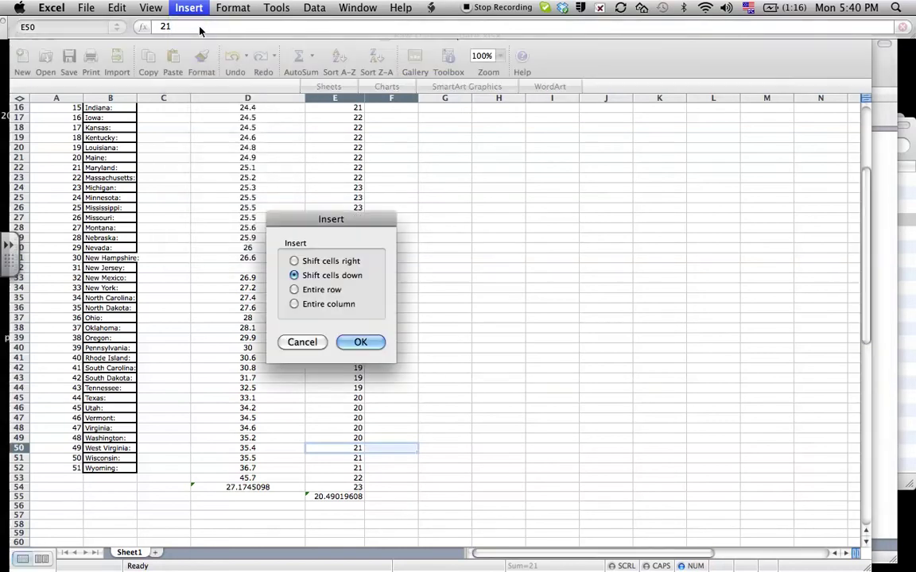
left_click(360, 342)
scroll(458, 398, "up", 5)
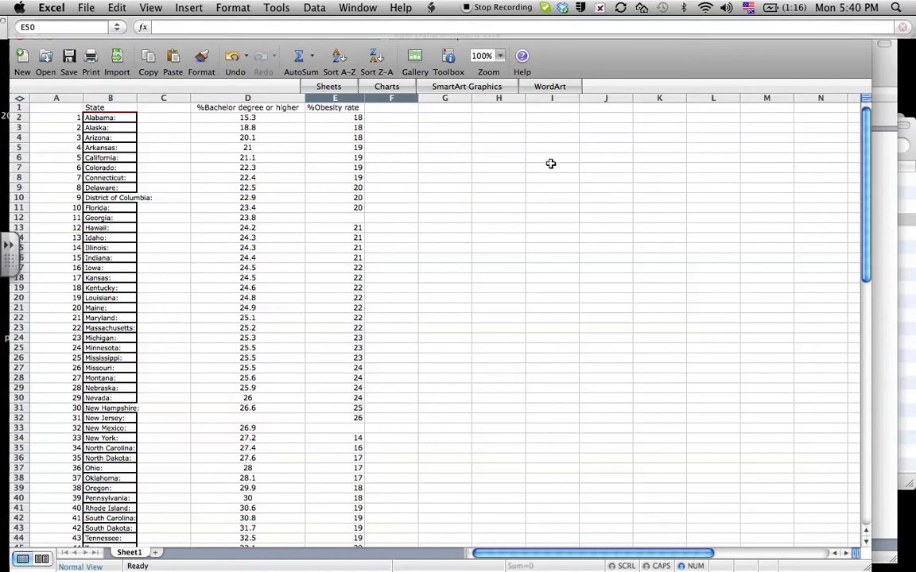
- Move the Raw Data window down and bring ChiSquarewith excel.xlsx to the front
left_click_drag(645, 61, 679, 344)
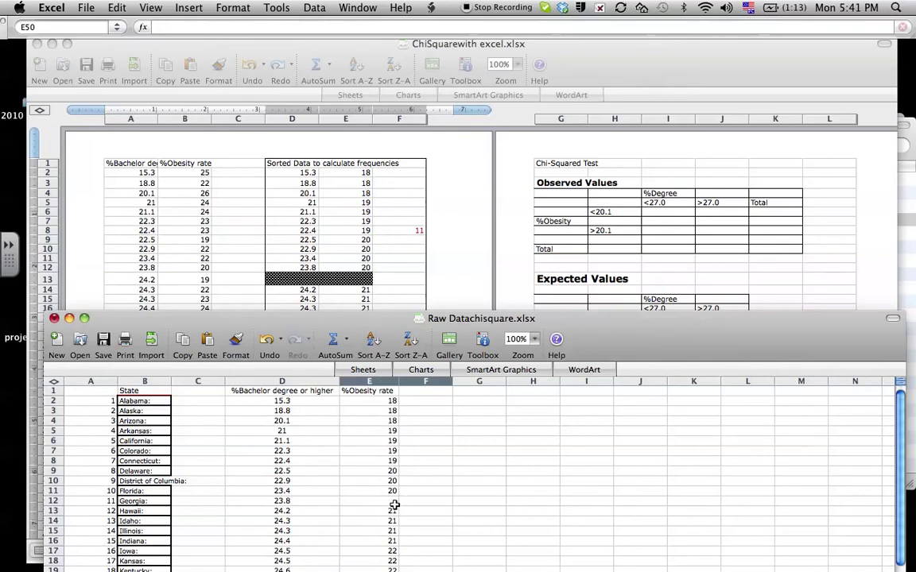
left_click(394, 504)
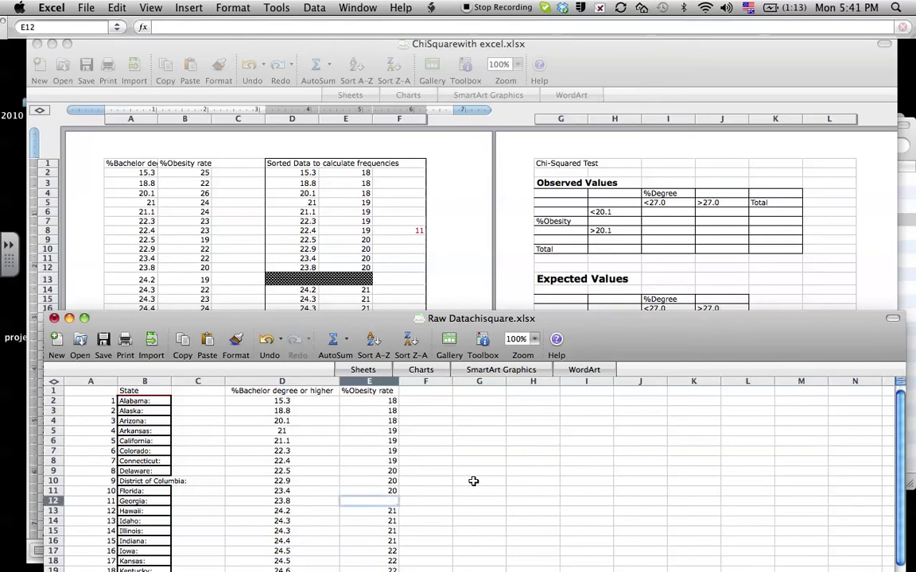
scroll(473, 481, "down", 3)
scroll(473, 481, "down", 4)
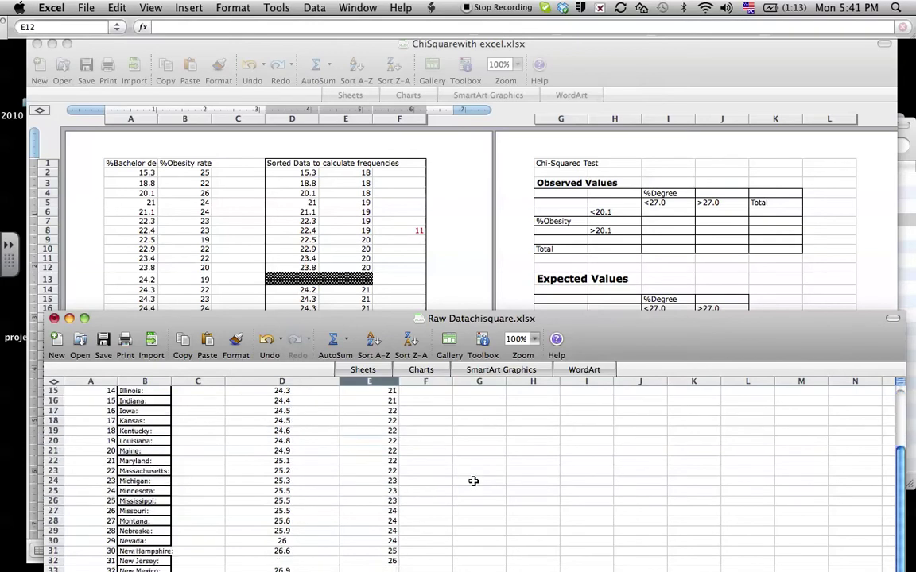
scroll(473, 481, "up", 4)
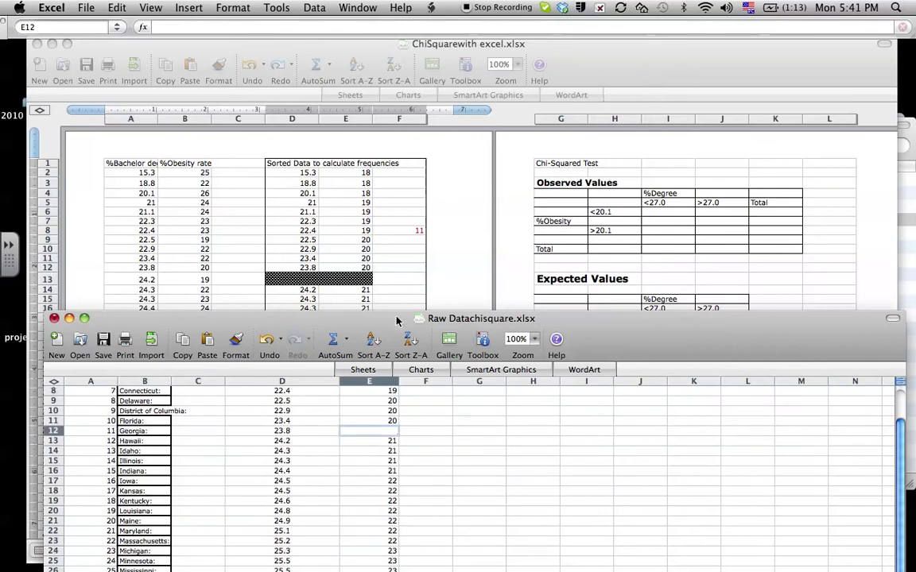
left_click_drag(397, 321, 397, 342)
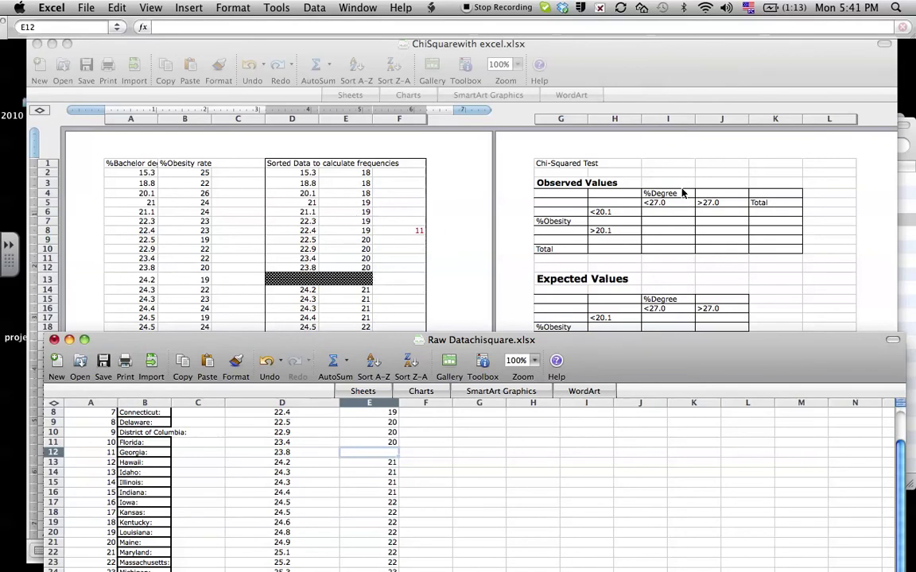
left_click(453, 207)
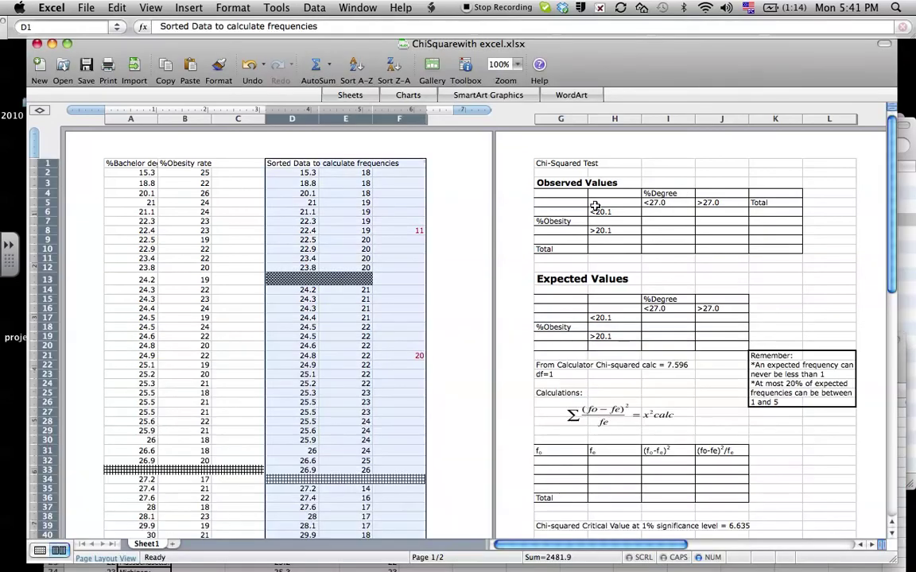
- Enter observed counts 11 in I6 and 20 in I8
left_click(677, 215)
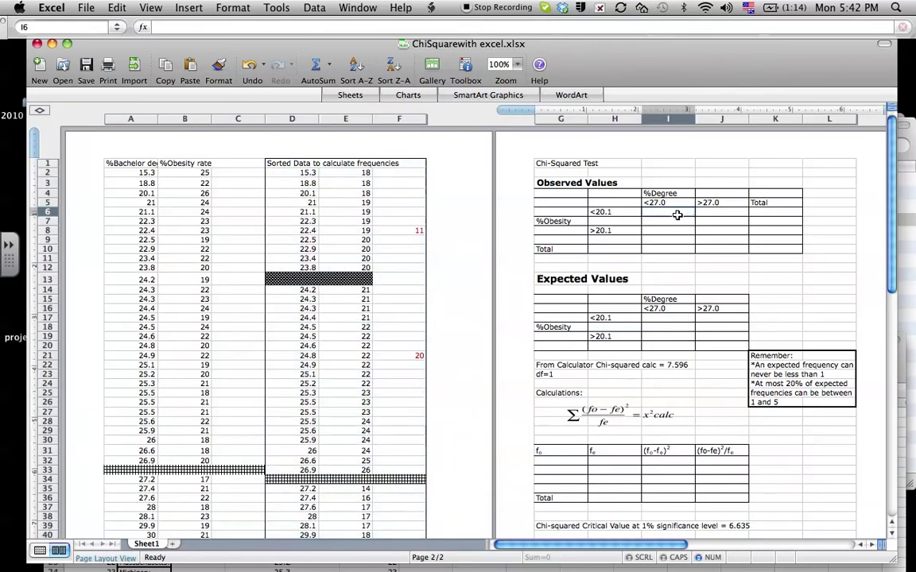
type("11")
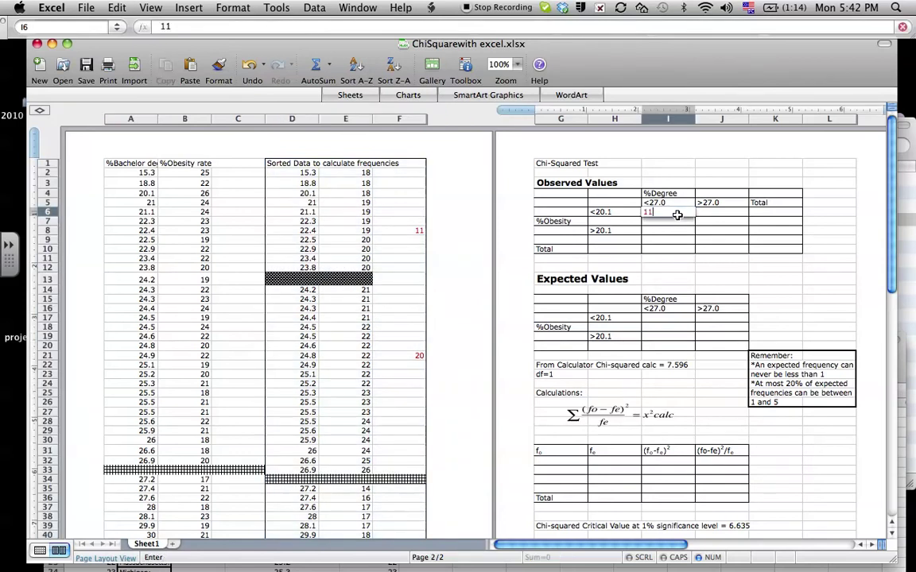
left_click(727, 215)
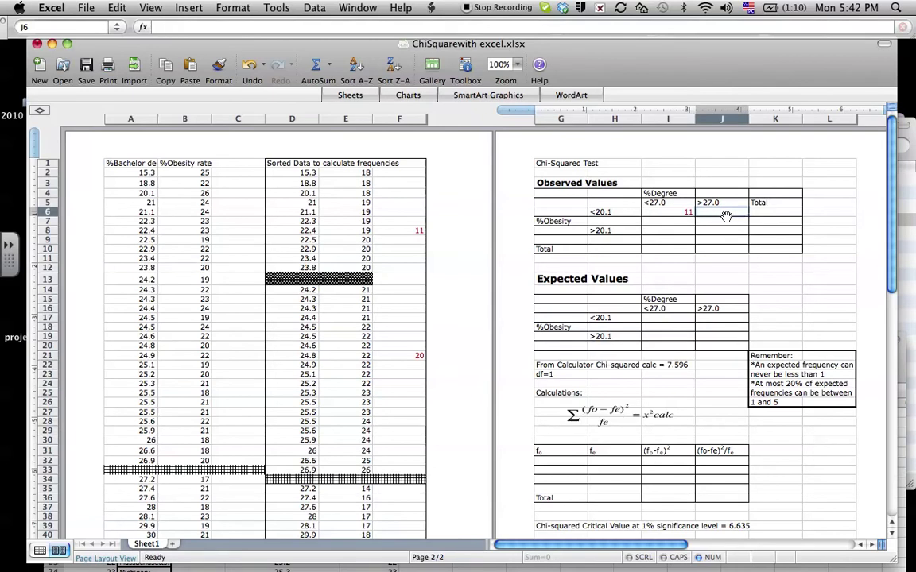
left_click(672, 231)
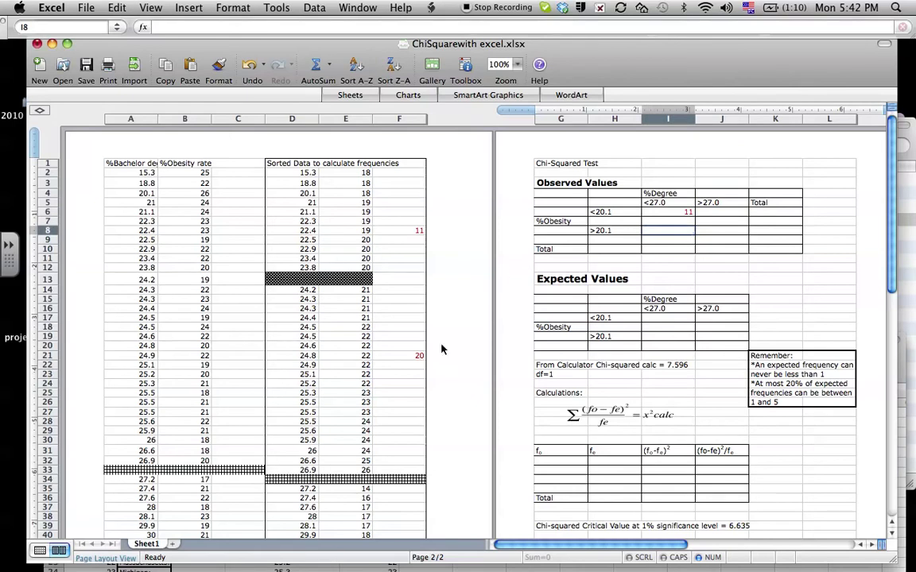
type("20")
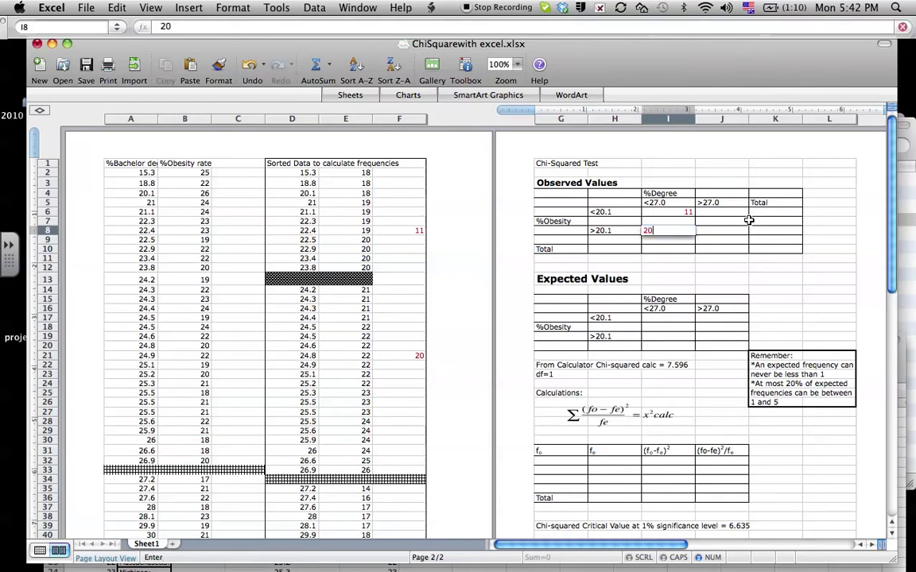
left_click(709, 213)
- Enter 15 in J6 and 5 in J8 to complete the Observed Values table
scroll(472, 322, "down", 3)
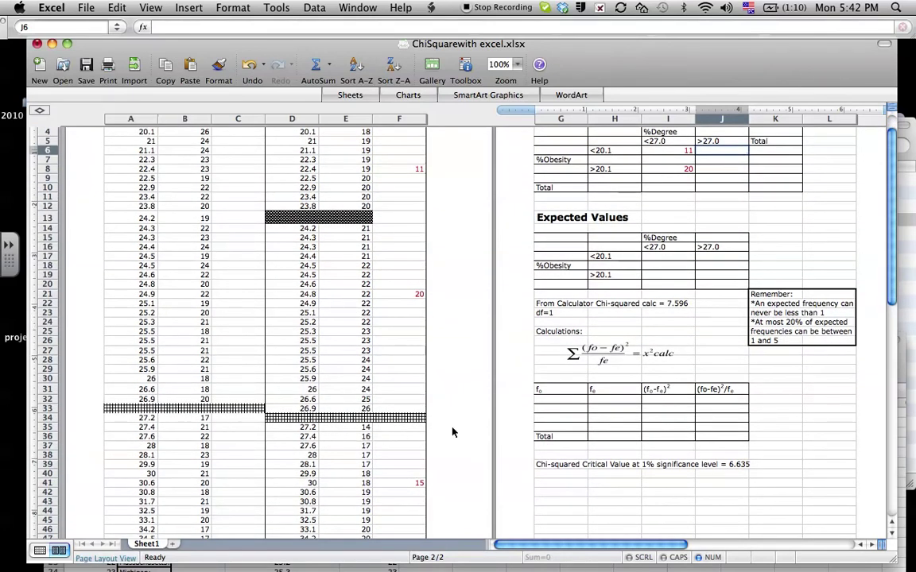
scroll(452, 431, "down", 1)
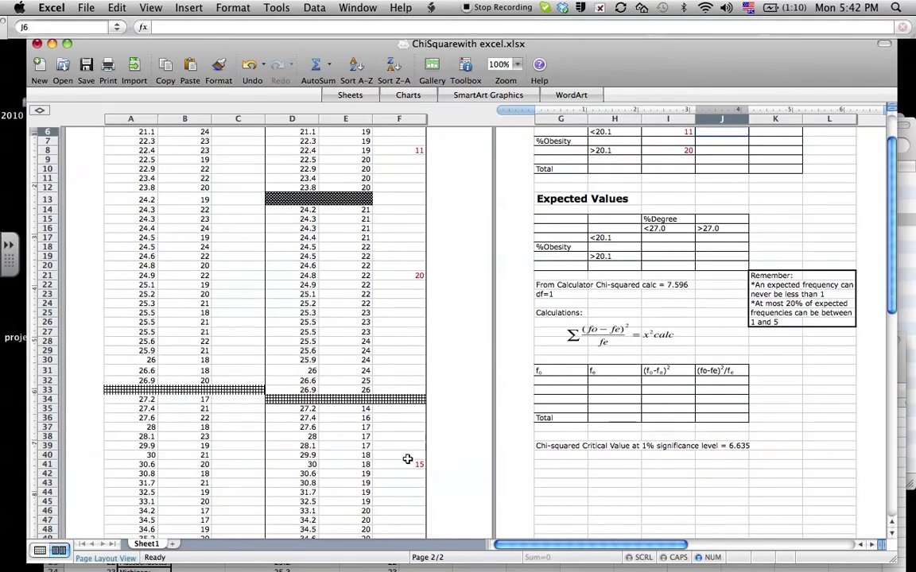
scroll(460, 465, "up", 2)
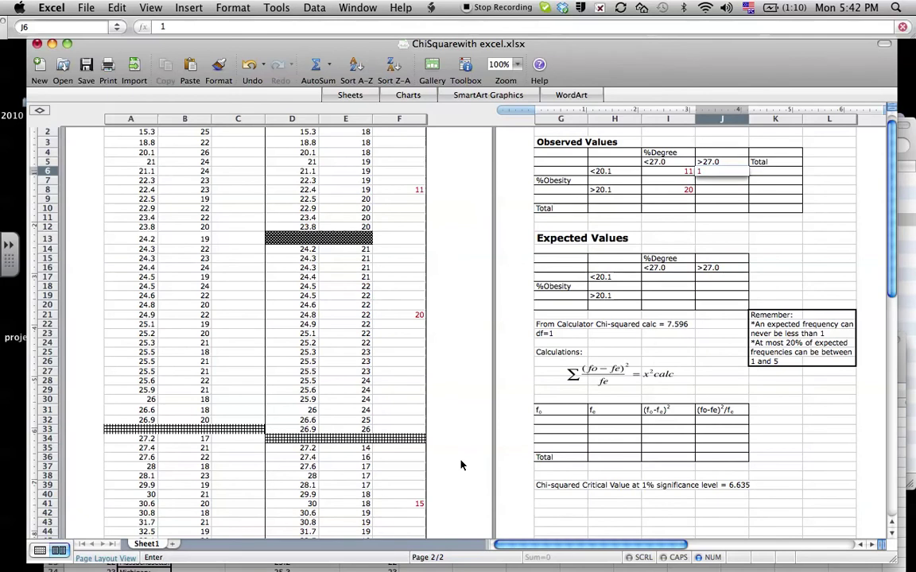
type("15")
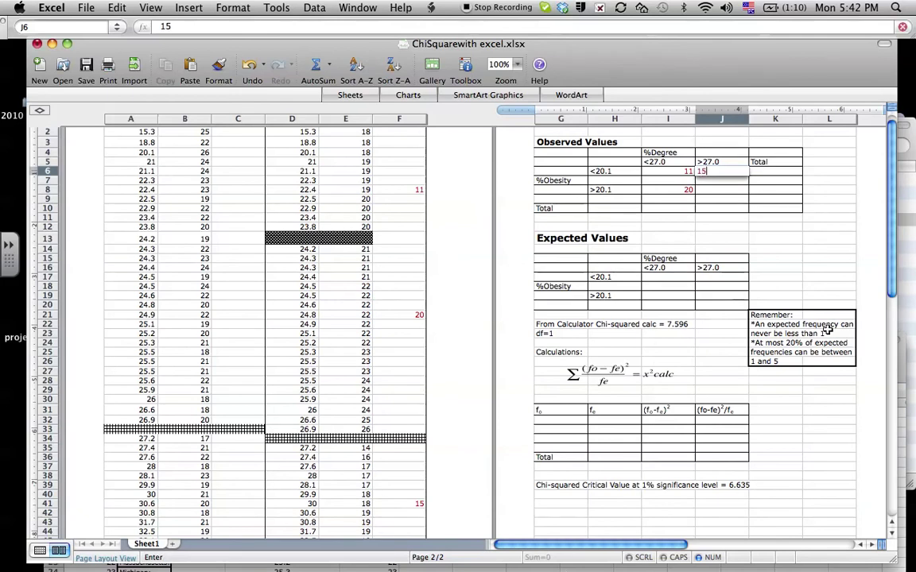
left_click(742, 190)
scroll(787, 249, "down", 5)
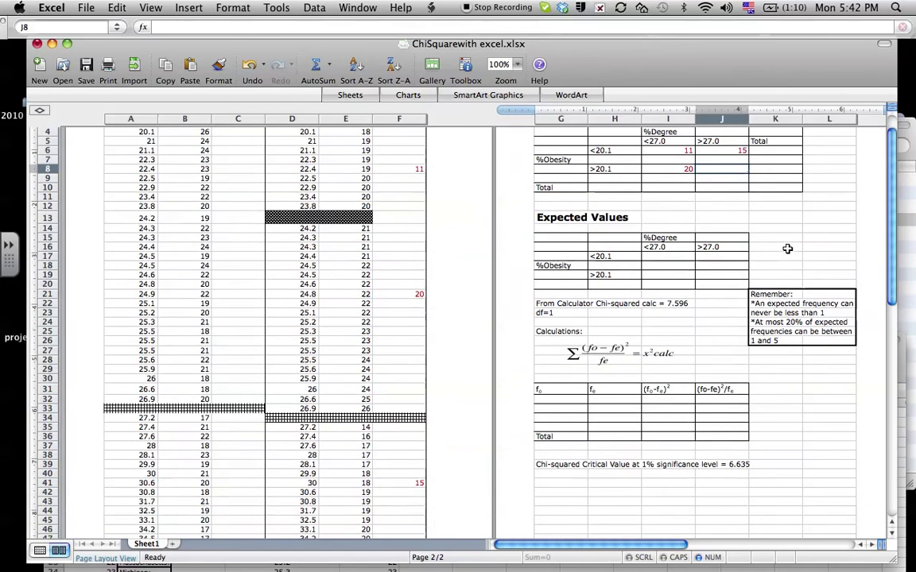
scroll(787, 249, "up", 5)
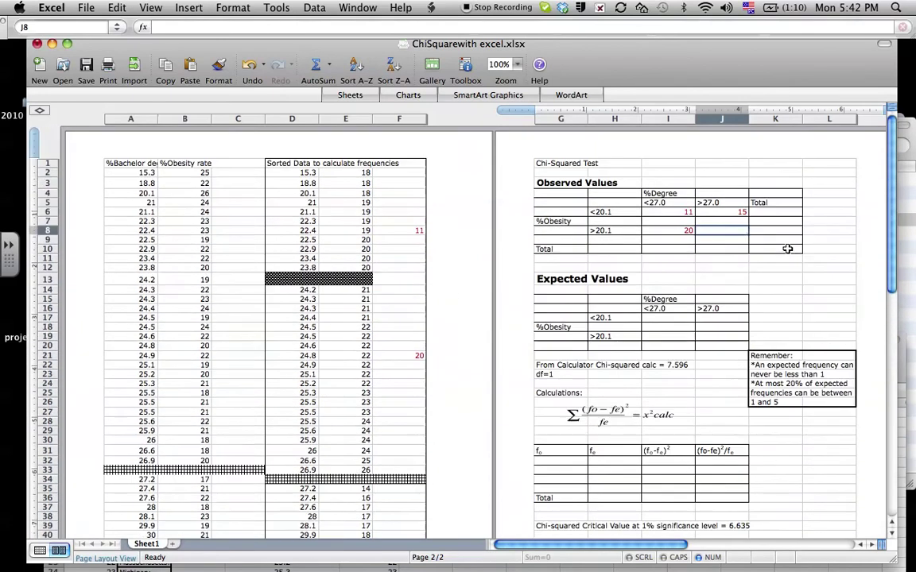
type("5")
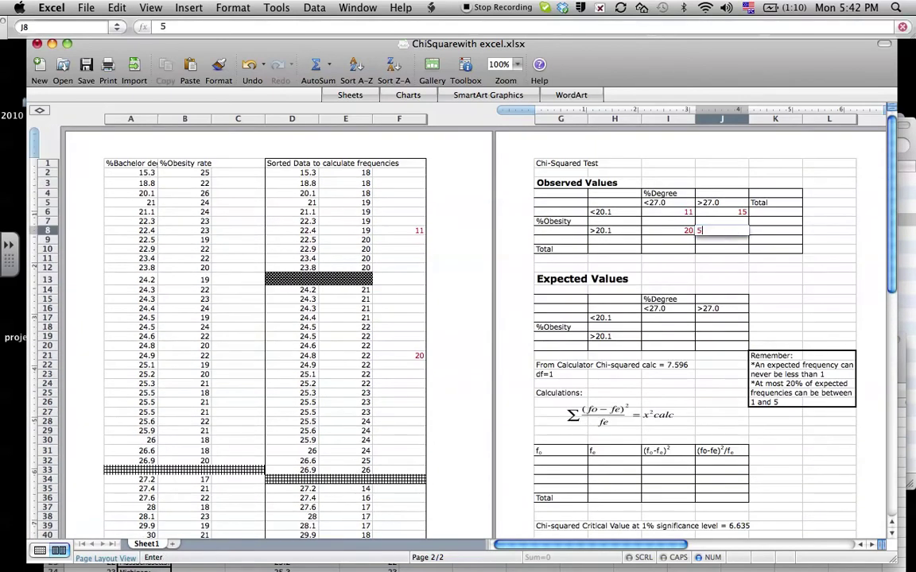
left_click(799, 303)
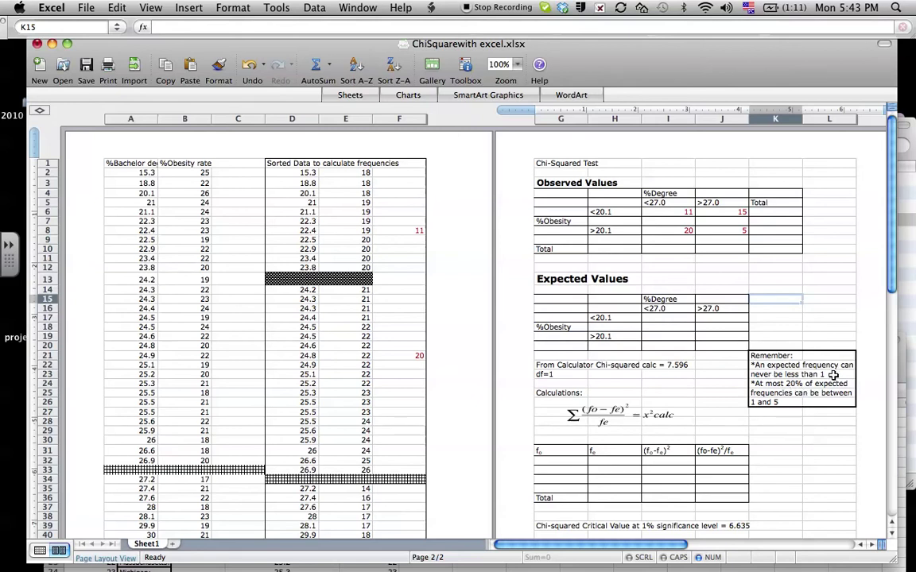
left_click(819, 375)
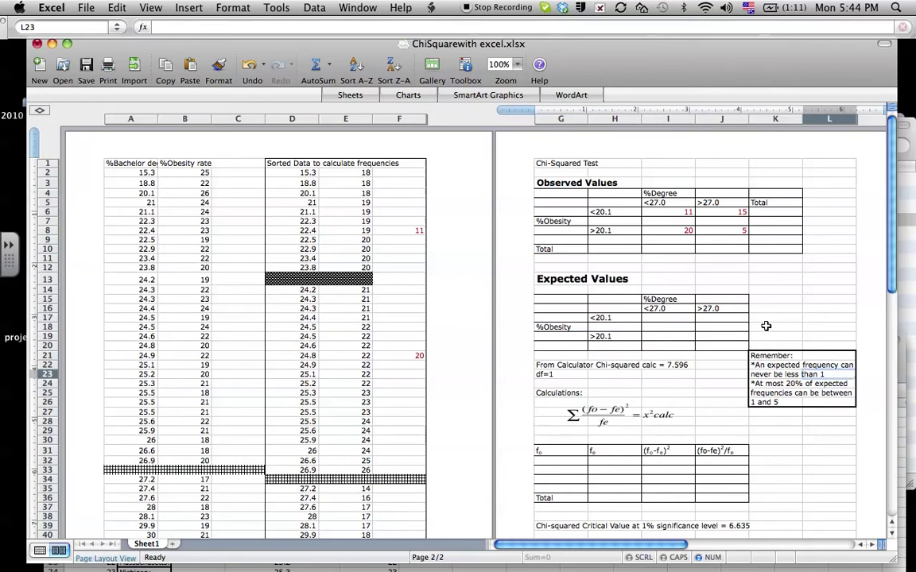
scroll(771, 318, "down", 3)
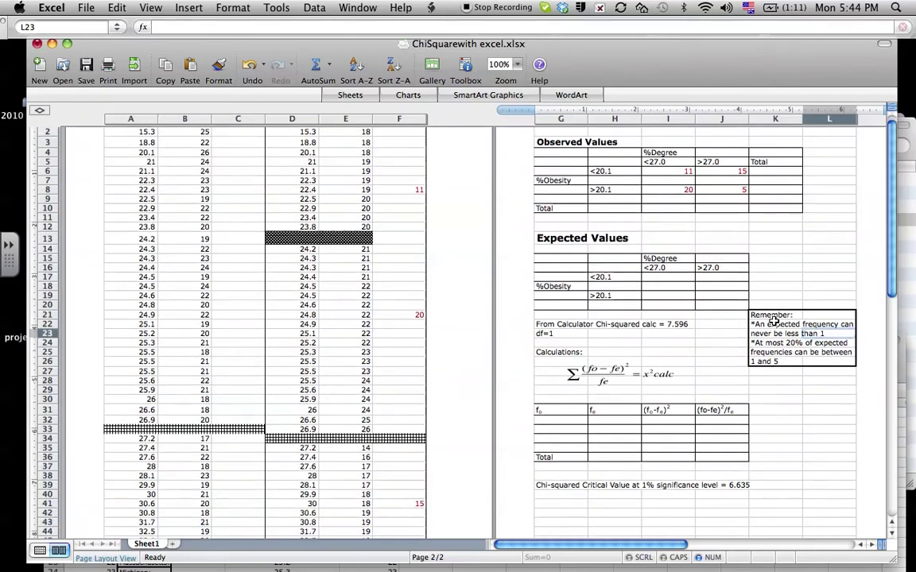
scroll(771, 318, "up", 1)
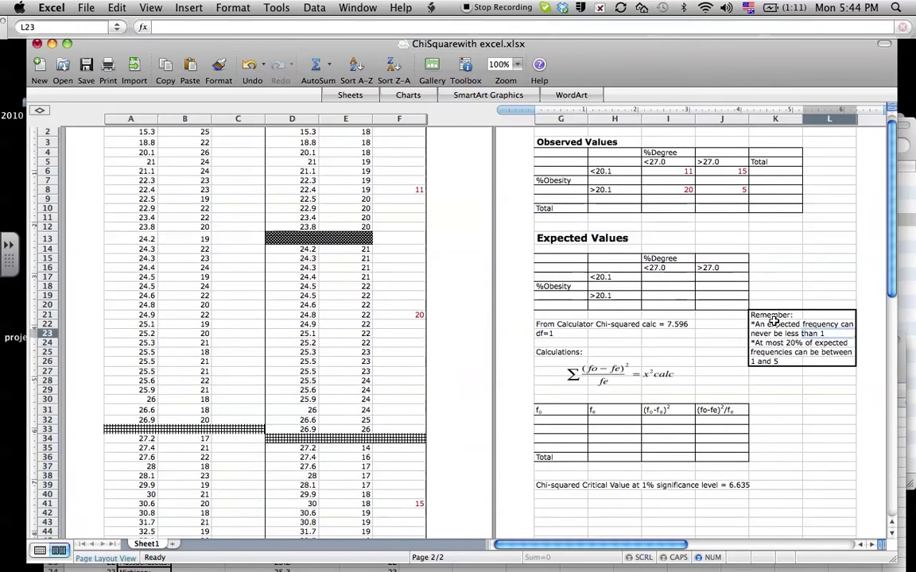
left_click(665, 278)
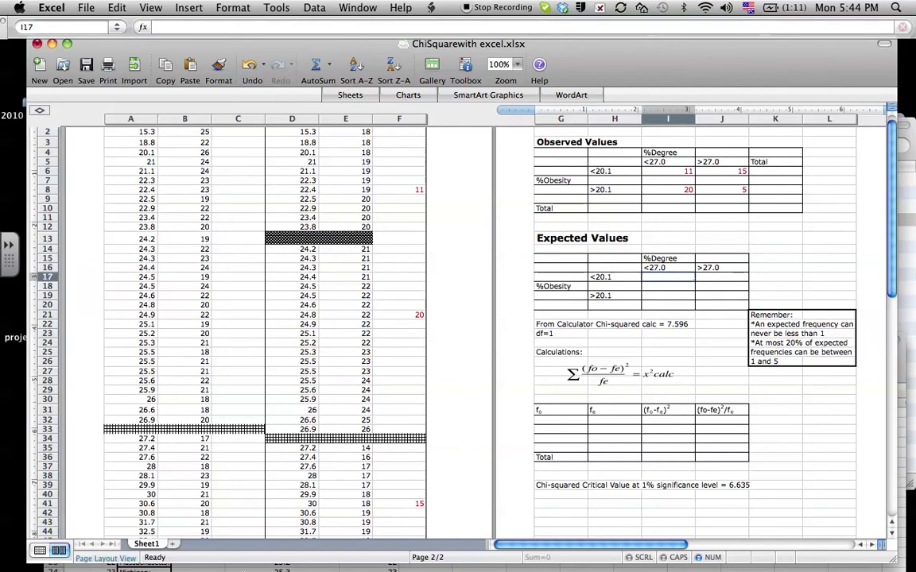
- Switch back to the ChiSquarewith excel.xlsx window from the all-windows overview
mouse_move(228, 556)
key("F9")
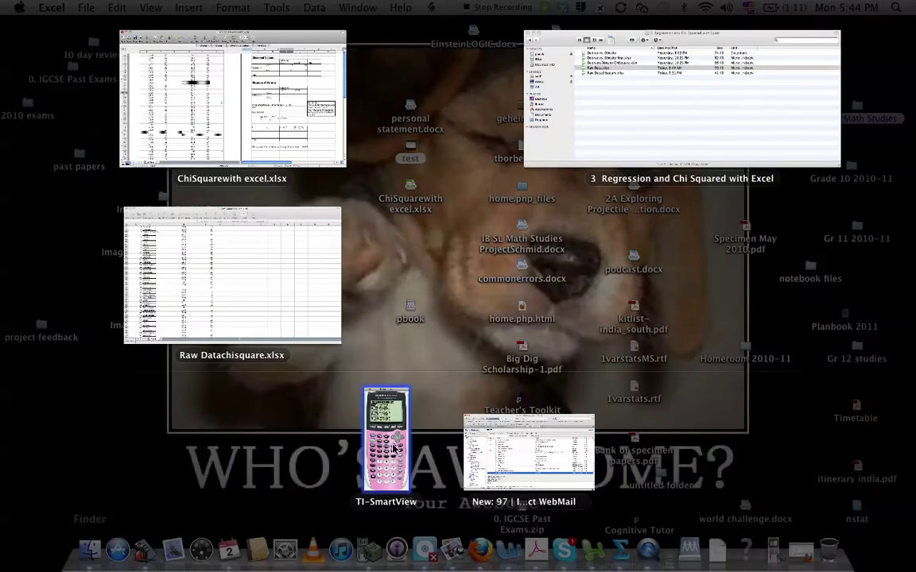
left_click(322, 156)
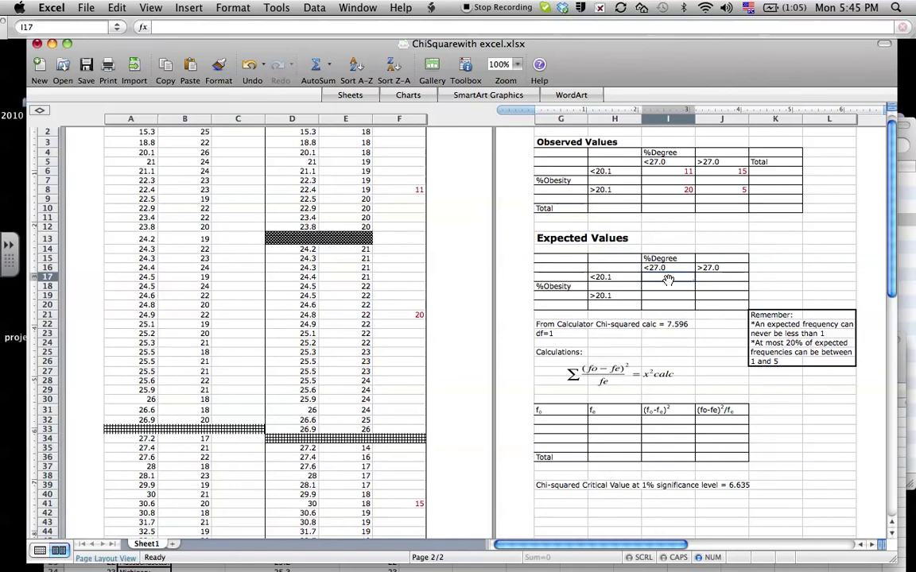
- Enter expected values 15.8 and 10.2 in row 17, then 15.2 and 9.8 in row 19
type("15.8")
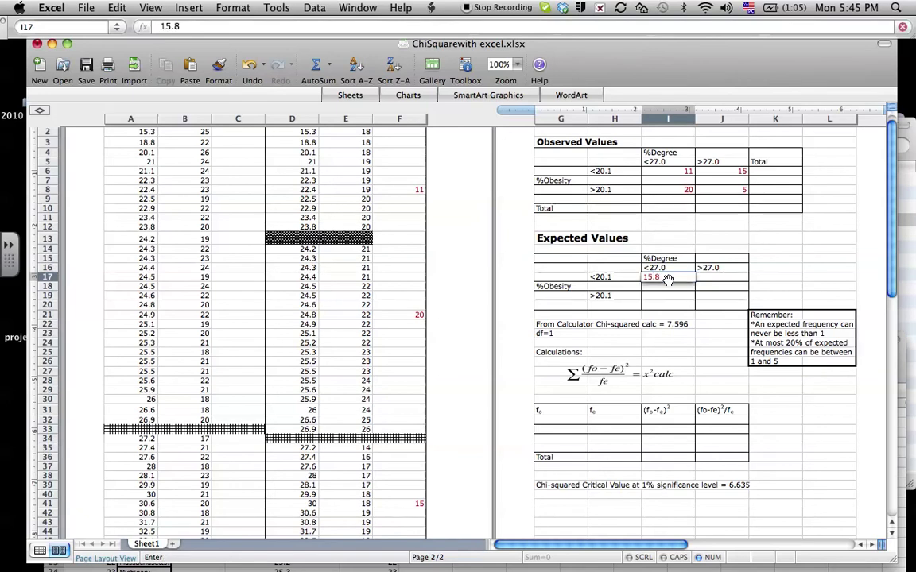
left_click(711, 280)
type("1")
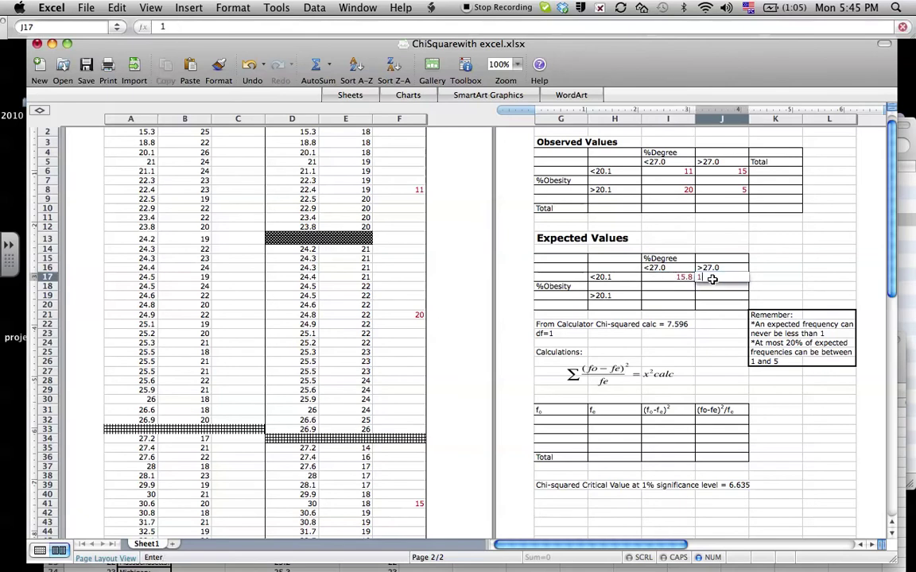
type("0.2")
left_click(662, 295)
type("1")
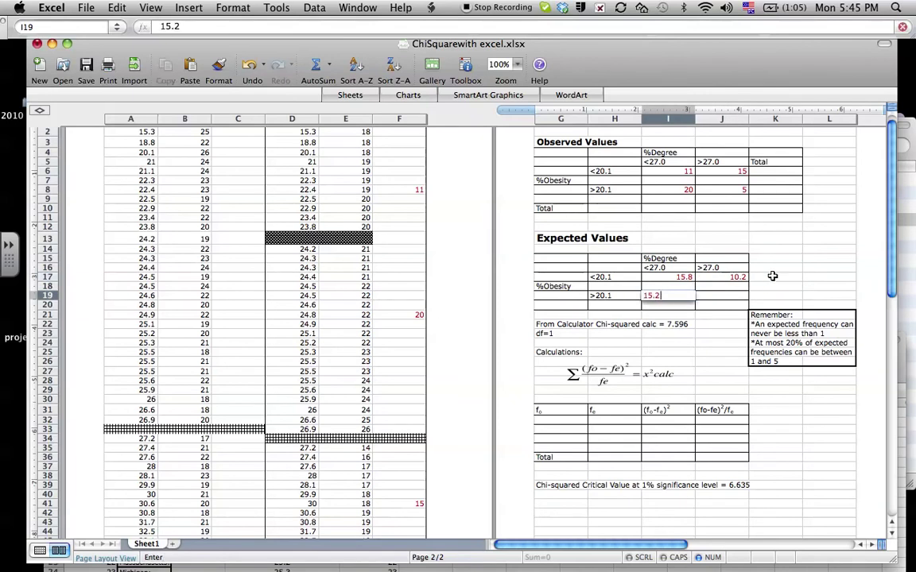
key("Tab")
type("9.")
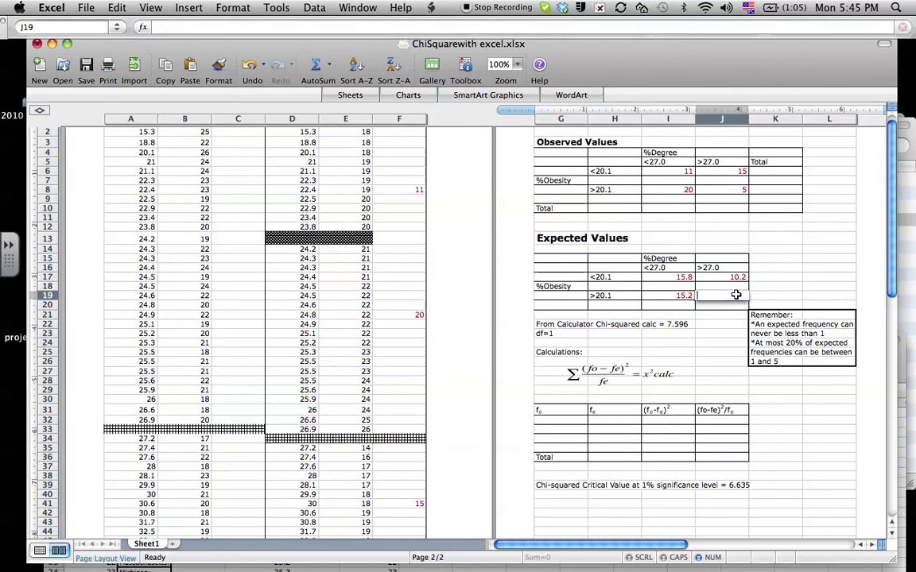
type("8")
left_click(811, 287)
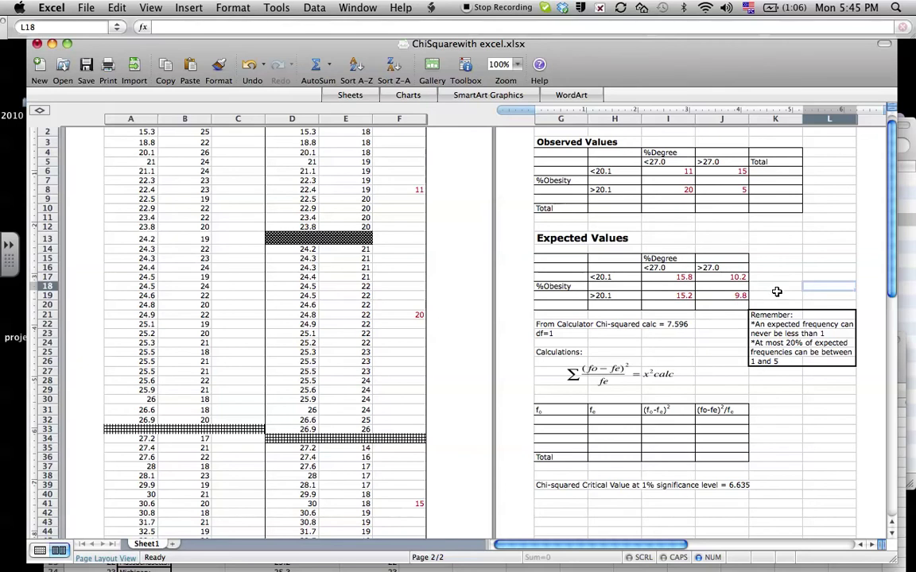
scroll(776, 292, "down", 1)
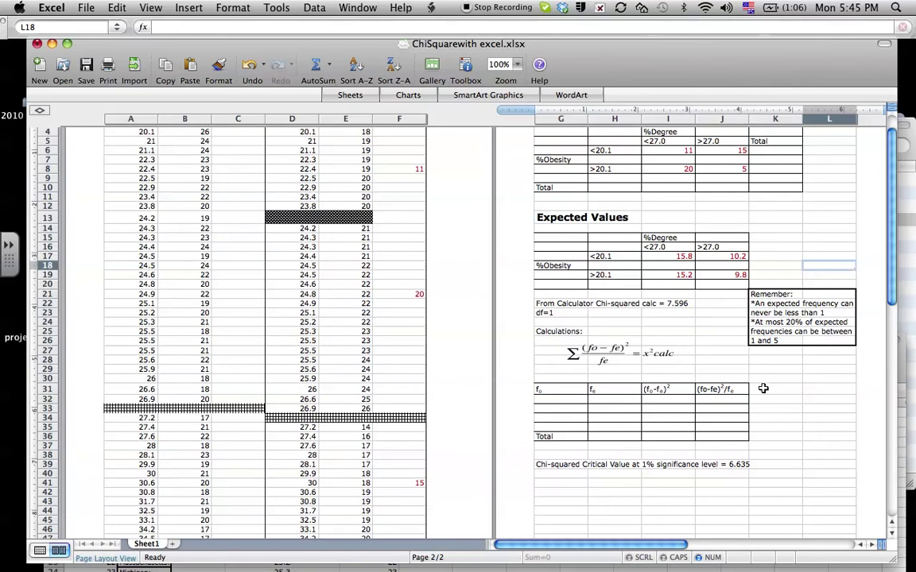
left_click(682, 237)
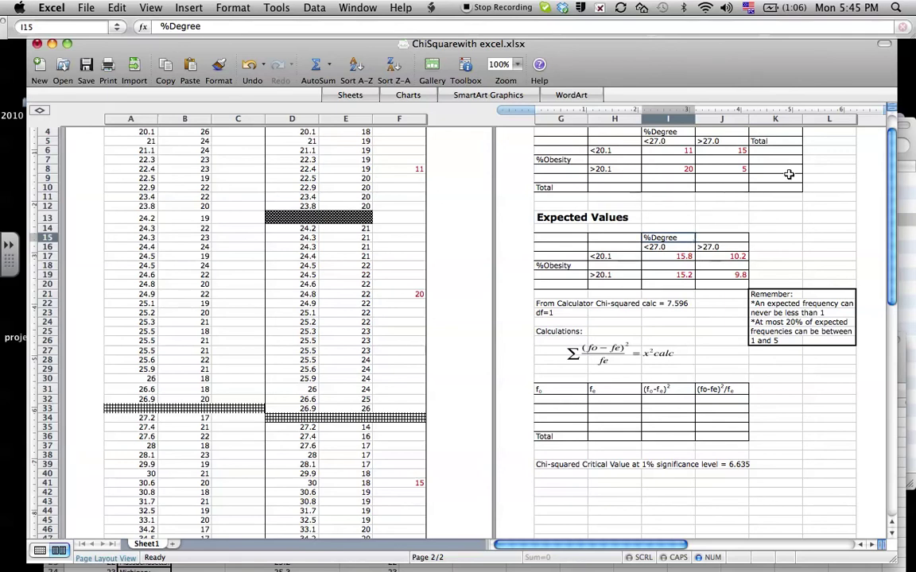
- Enter observed frequencies 11, 20 and 15 down G32:G34 of the fo column
scroll(793, 217, "down", 3)
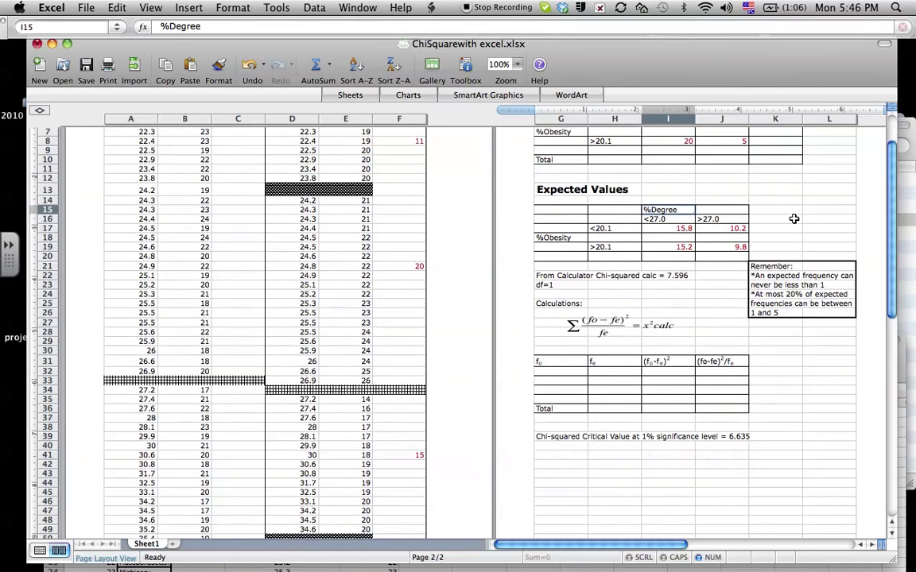
left_click(566, 373)
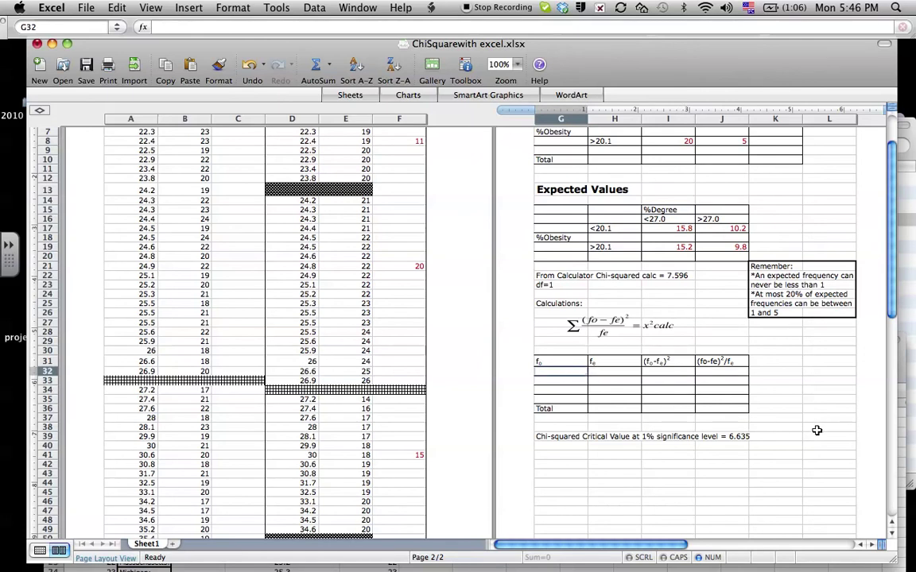
type("11")
key("Return")
type("20")
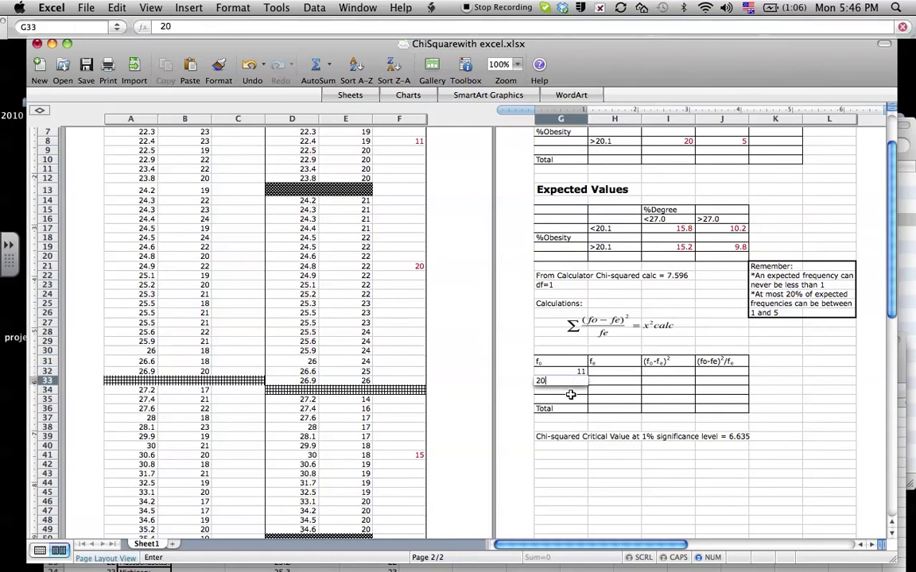
key("Return")
type("1")
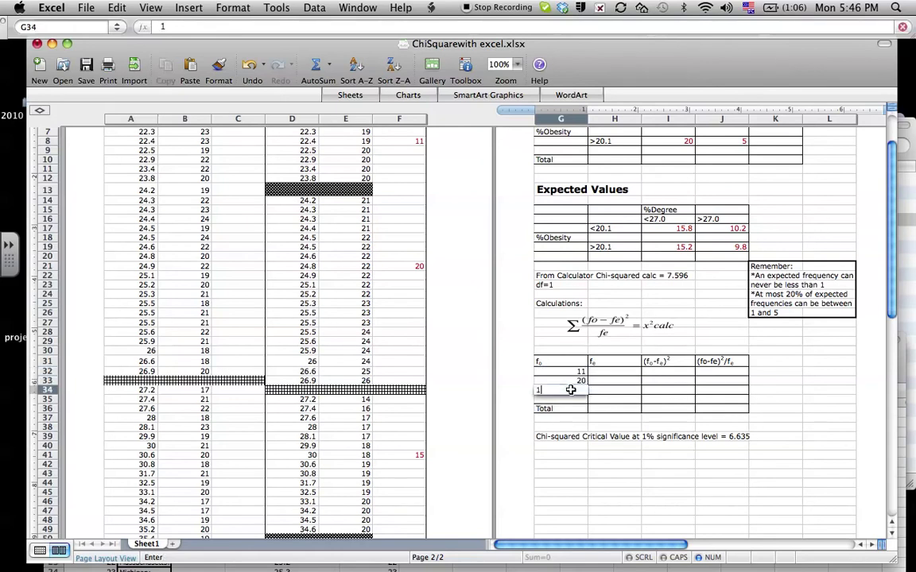
type("5")
key("Return")
- Enter 5 in G35, then 15.8 and a corrected 15.2 at the top of the fe column
type("5")
left_click(623, 373)
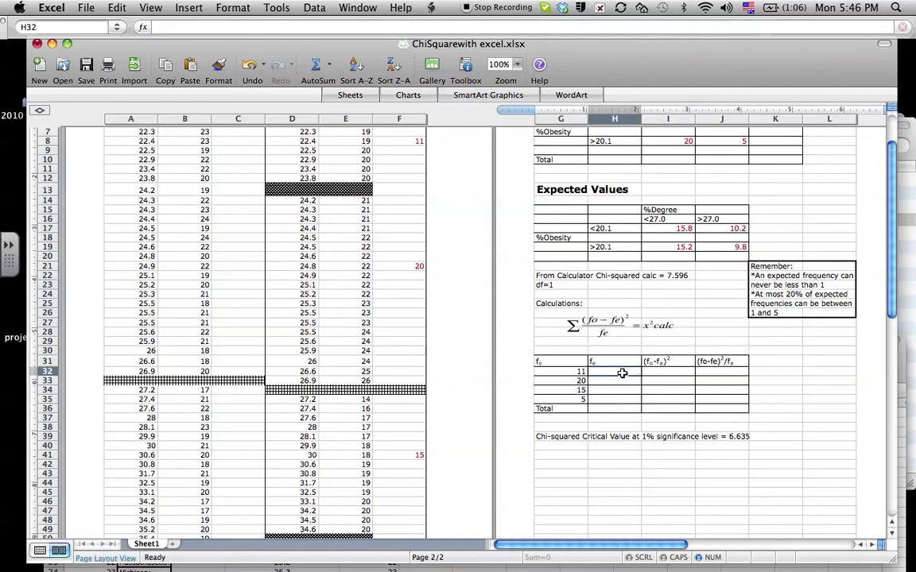
type("15.8")
key("Return")
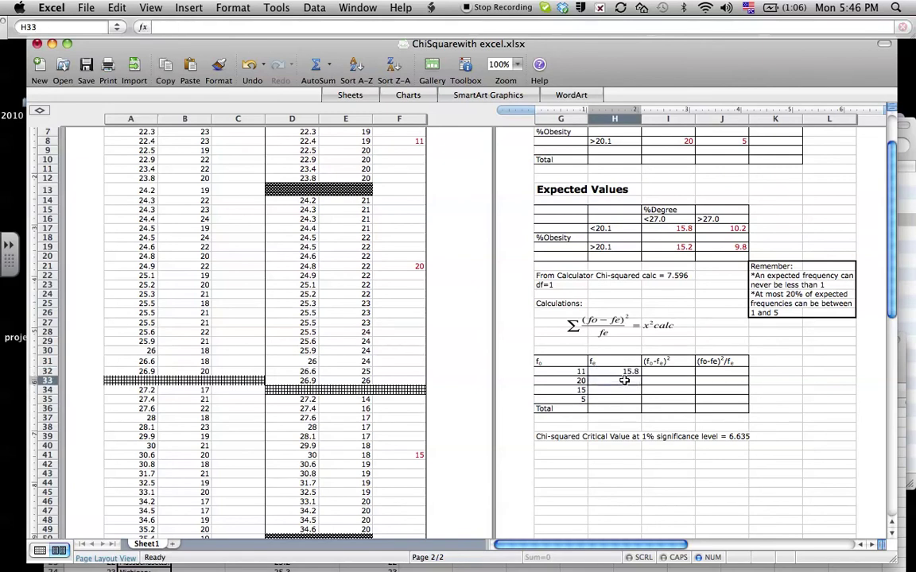
type("10.2")
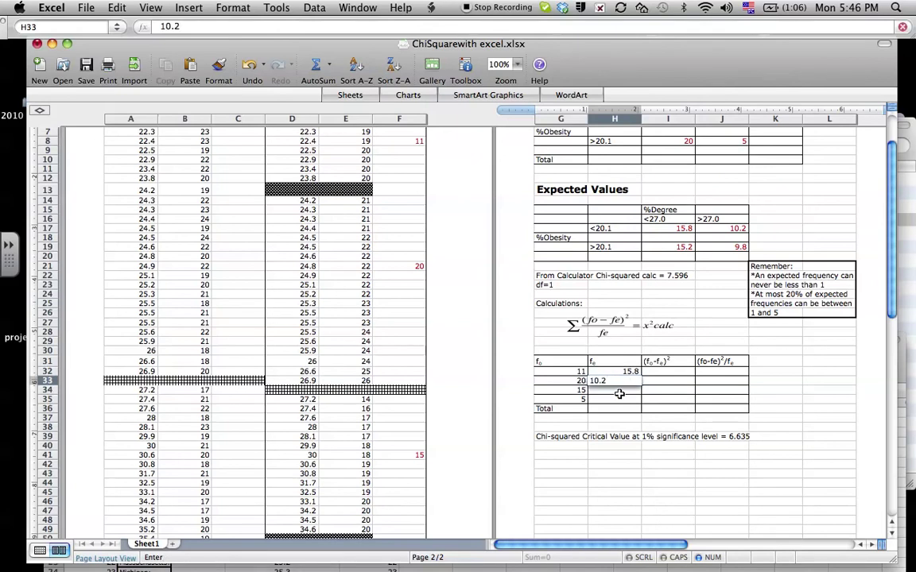
key("Return")
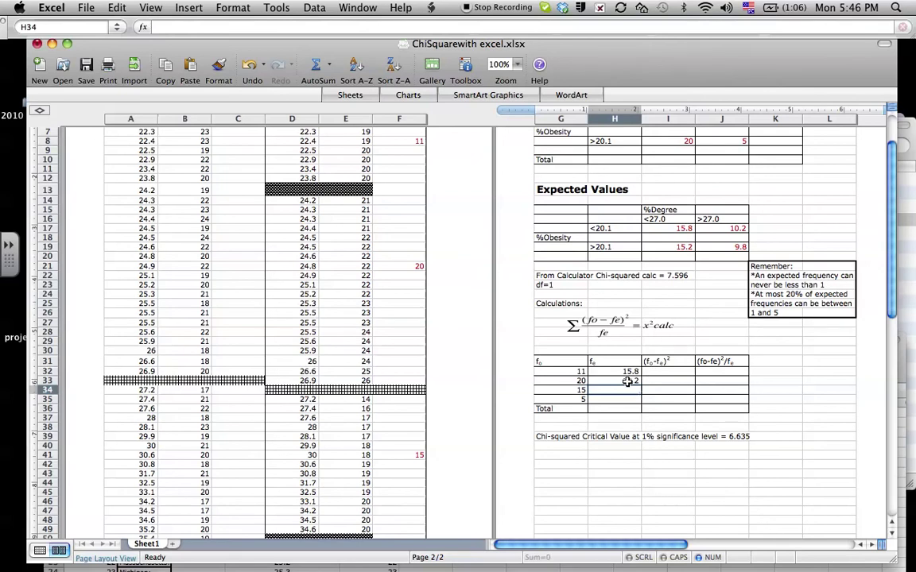
left_click(627, 381)
type("15")
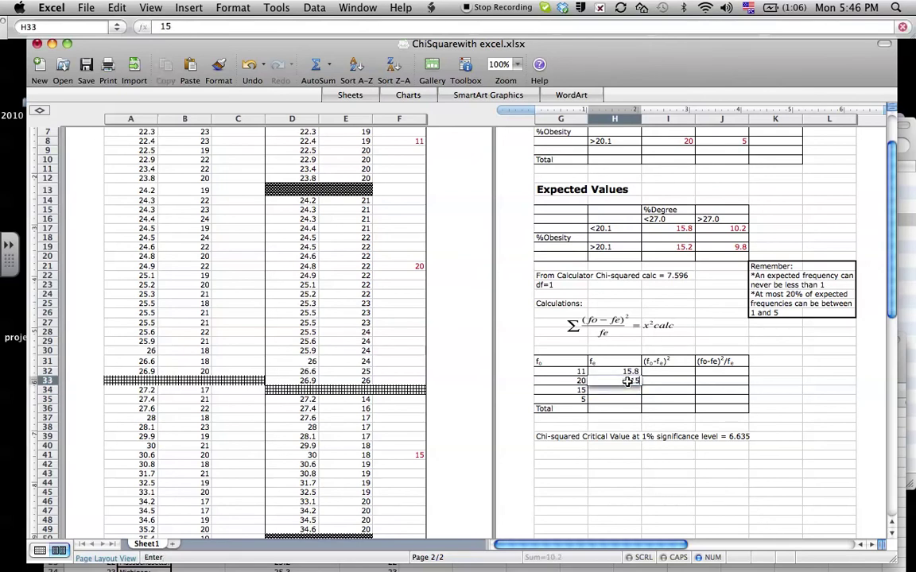
type(".2")
left_click(785, 208)
- Enter 10.2 and 9.8 in the remaining fe cells H34 and H35
scroll(785, 207, "up", 2)
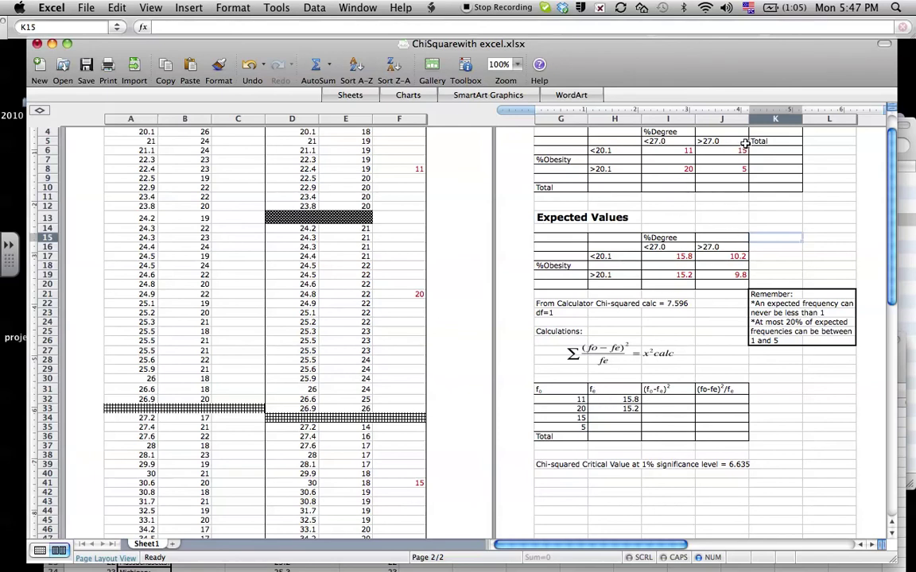
left_click(634, 418)
type("10.2")
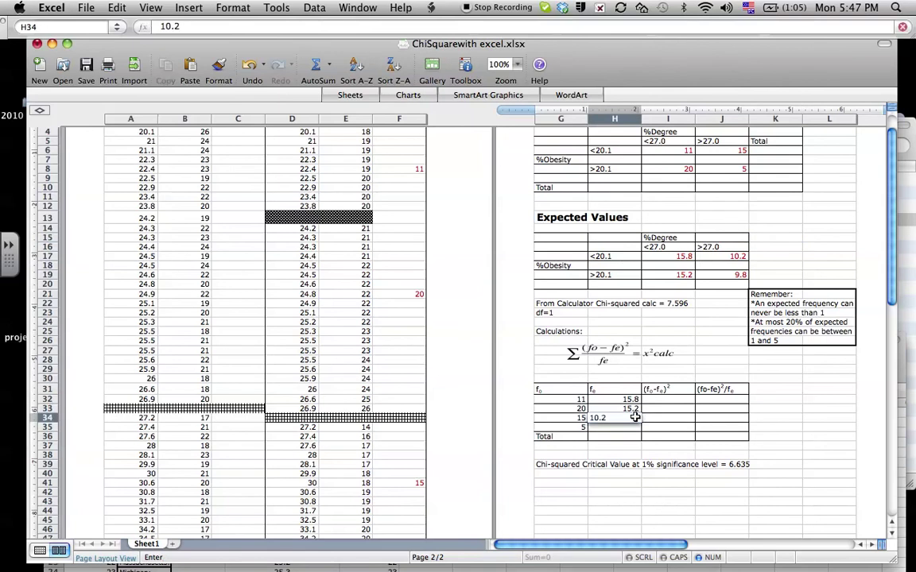
left_click(633, 428)
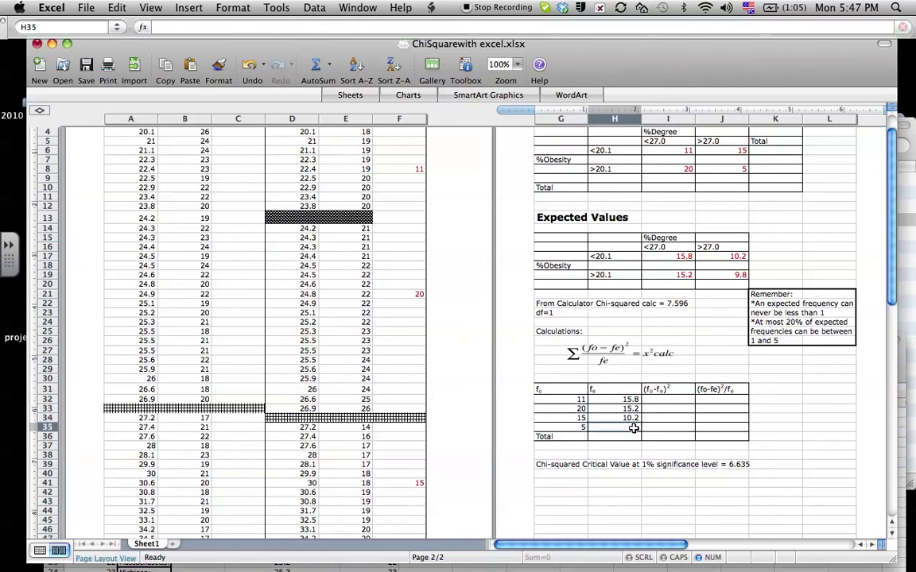
type("9.8")
left_click(661, 434)
left_click(674, 397)
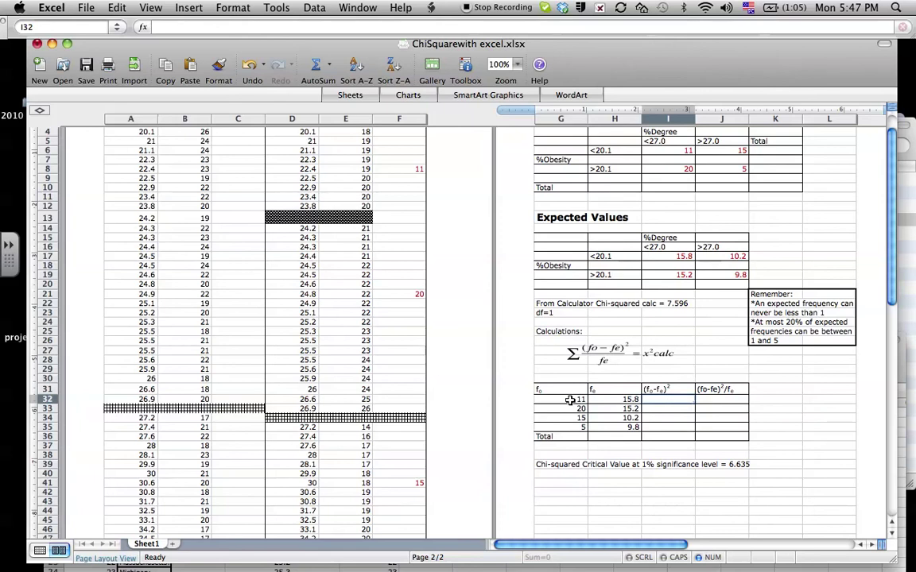
- Enter the formula =(G32-H32)^2 in I32, the first (fo-fe)^2 cell
left_click(570, 400)
type("=")
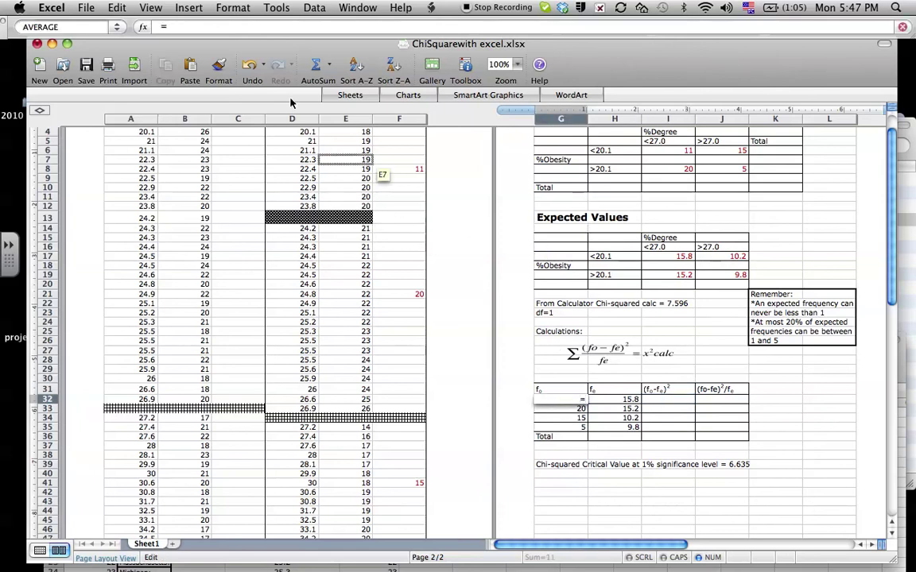
left_click(247, 74)
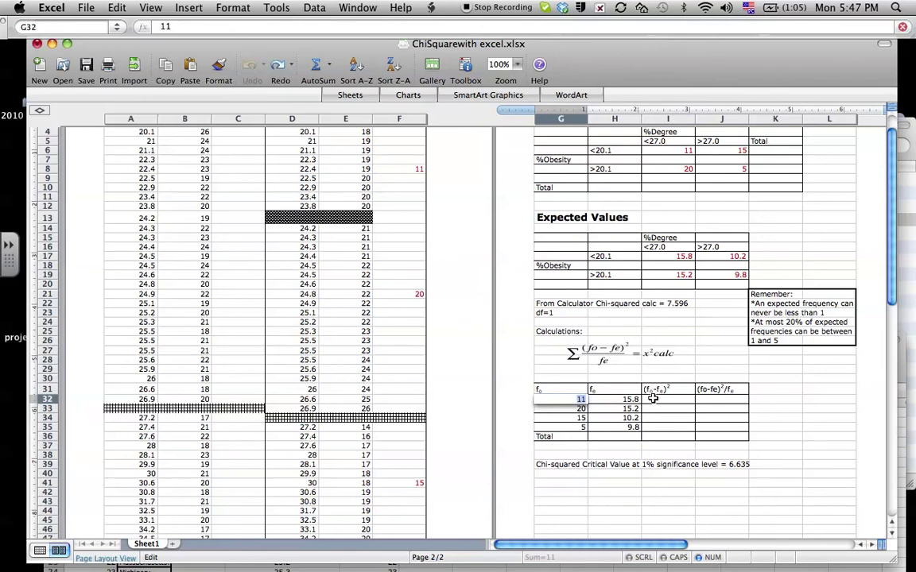
left_click(654, 400)
type("=")
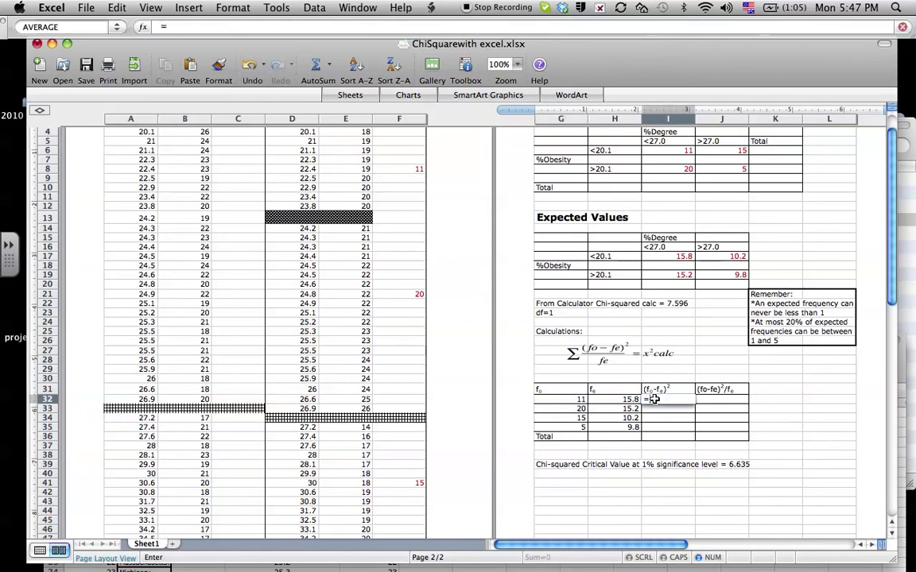
left_click(575, 400)
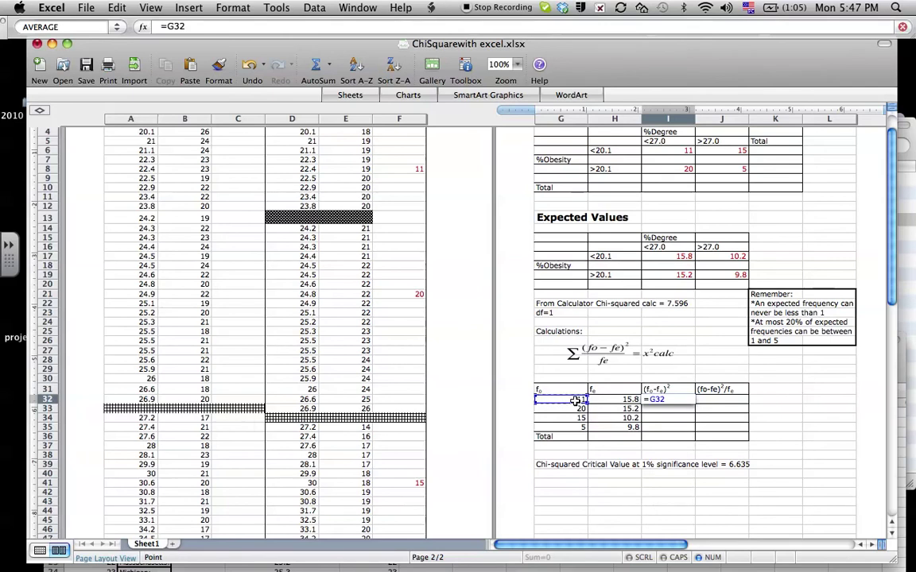
type("-")
left_click(608, 401)
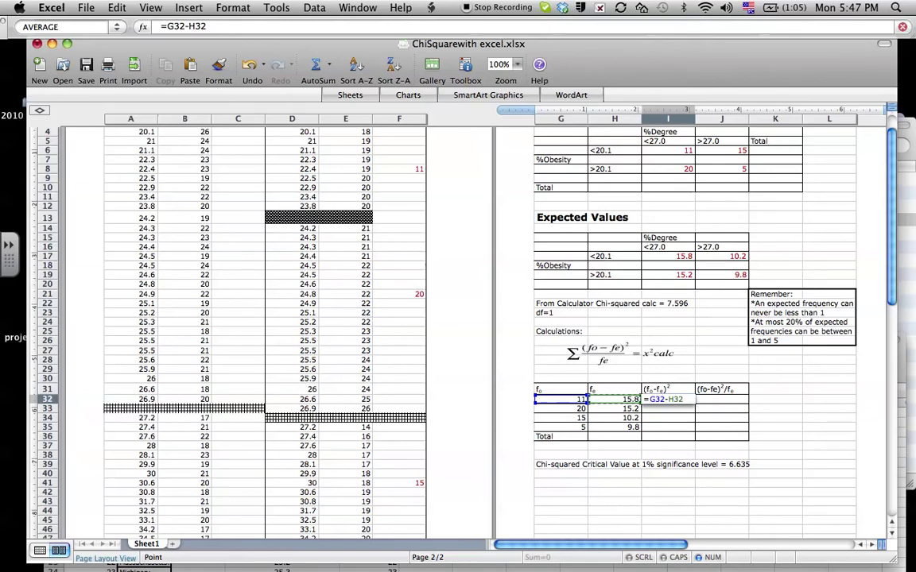
left_click(650, 399)
type("(")
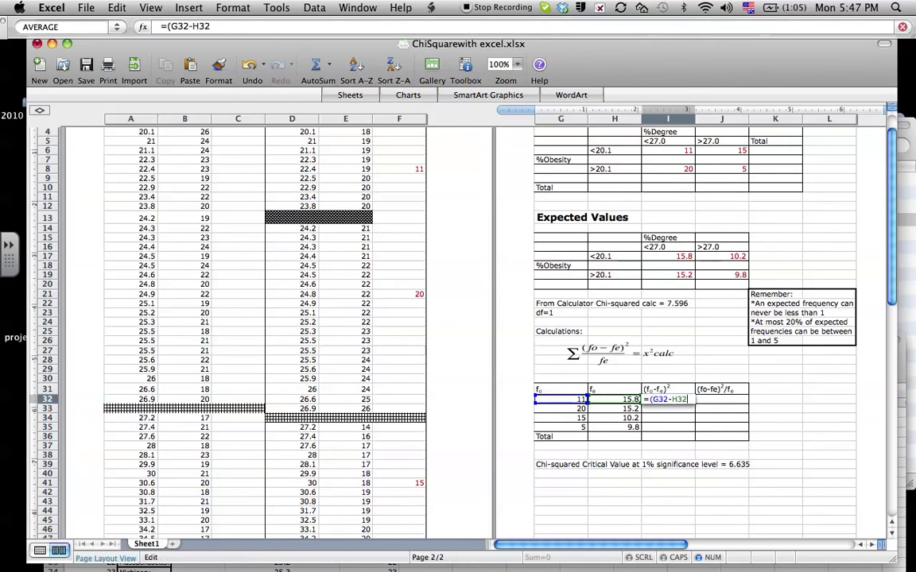
type(")")
type("^")
type("2")
key("Return")
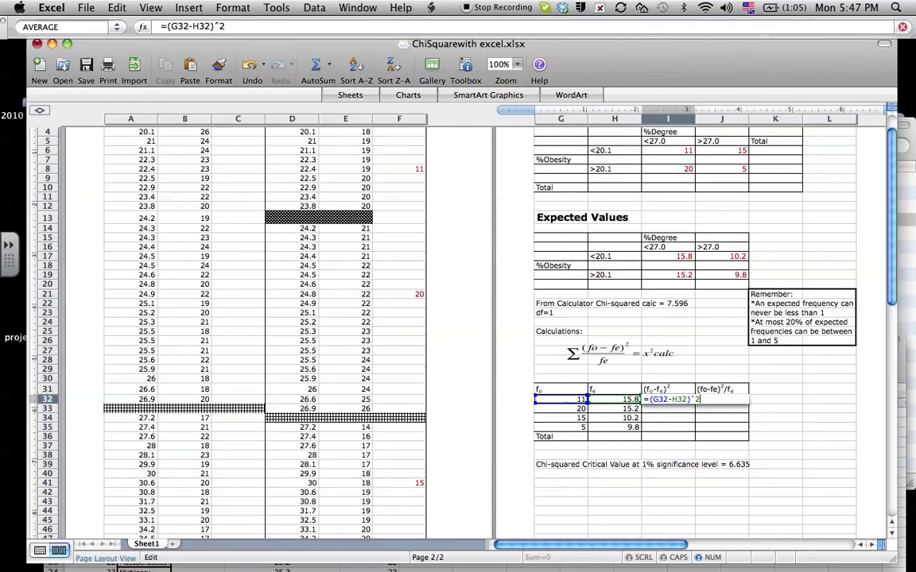
- Rewrite it as (G32-H32)(G32-H32) and accept Excel's corrected =(G32-H32)*(G32-H32), showing 23.04
key("BackSpace")
type("(")
left_click(575, 400)
type("-H32)")
key("Return")
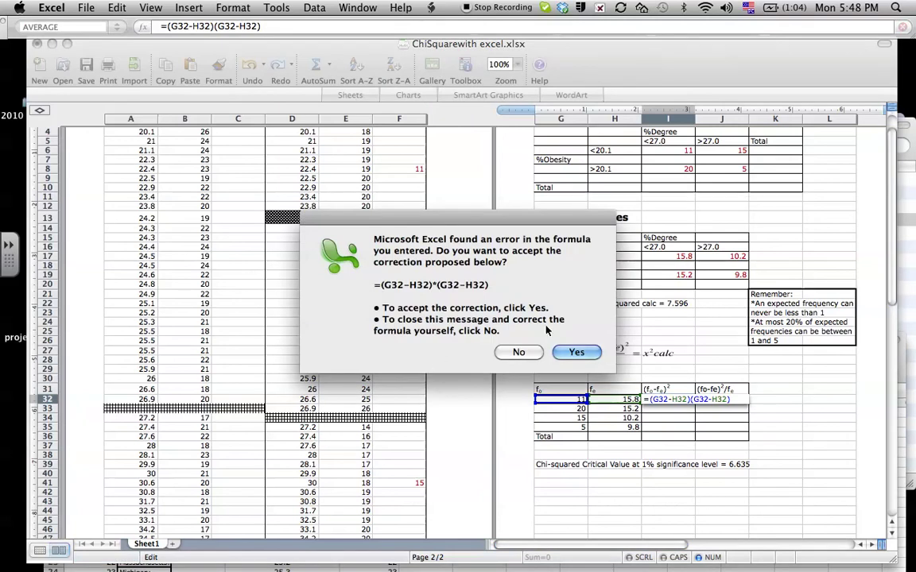
left_click(576, 353)
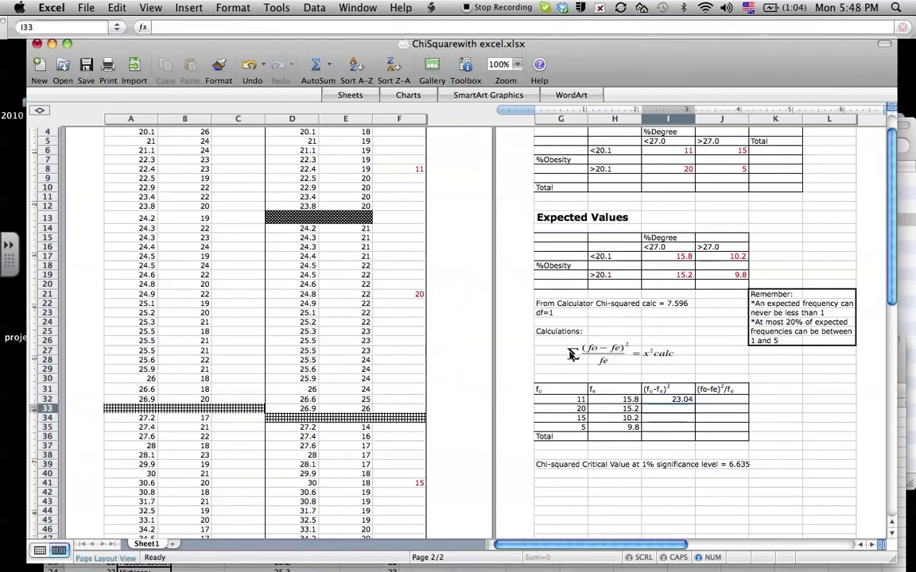
- Copy the I32 squared-difference formula down to I35 and check rows 33 and 35
key("Up")
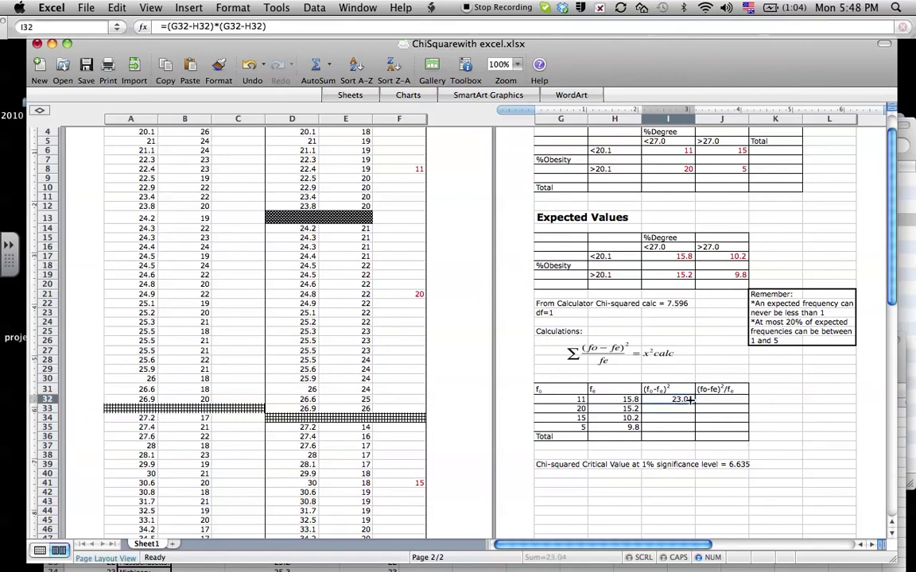
left_click_drag(694, 405, 693, 429)
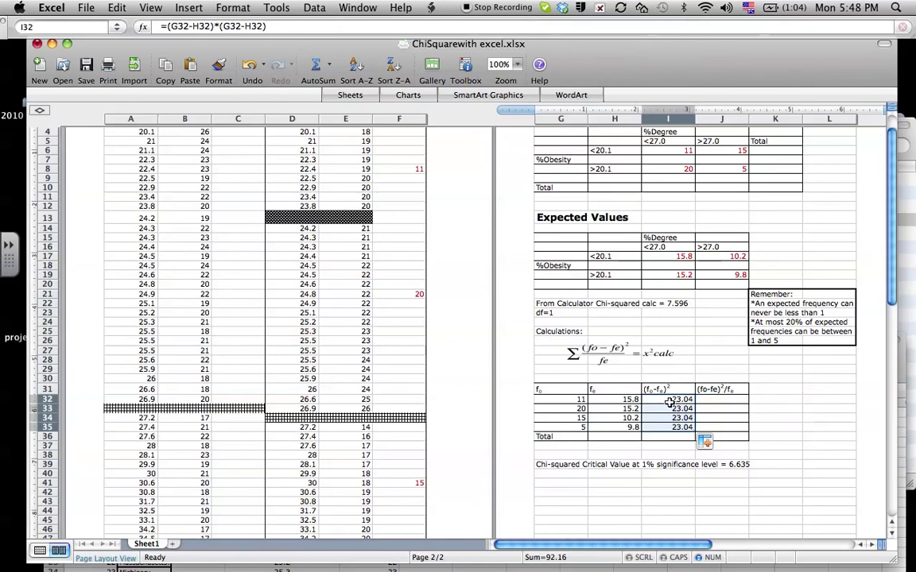
left_click(674, 413)
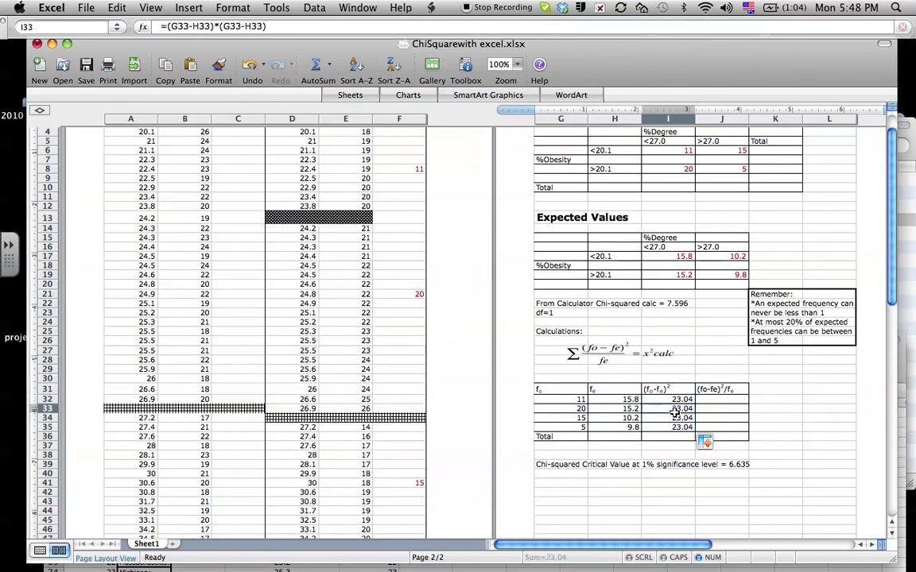
key("Down")
key("Down")
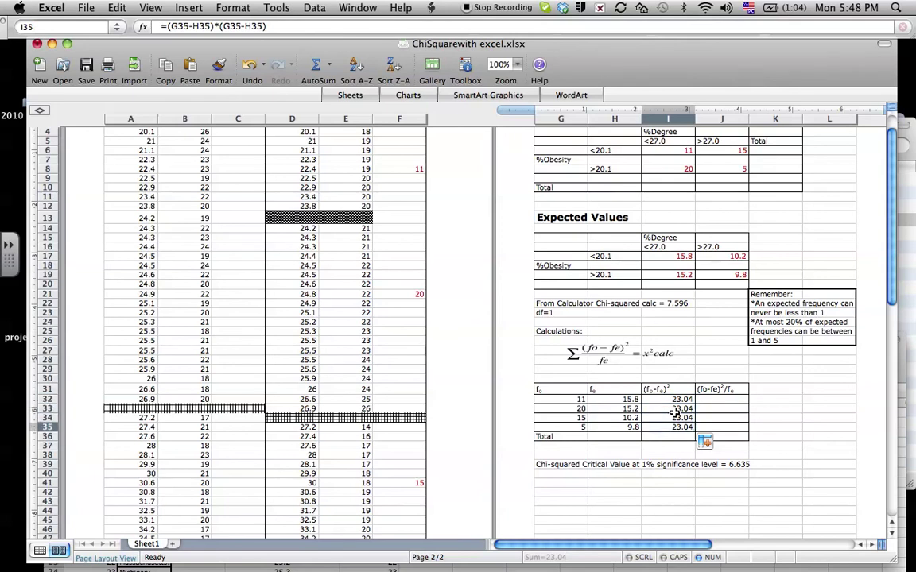
left_click(734, 400)
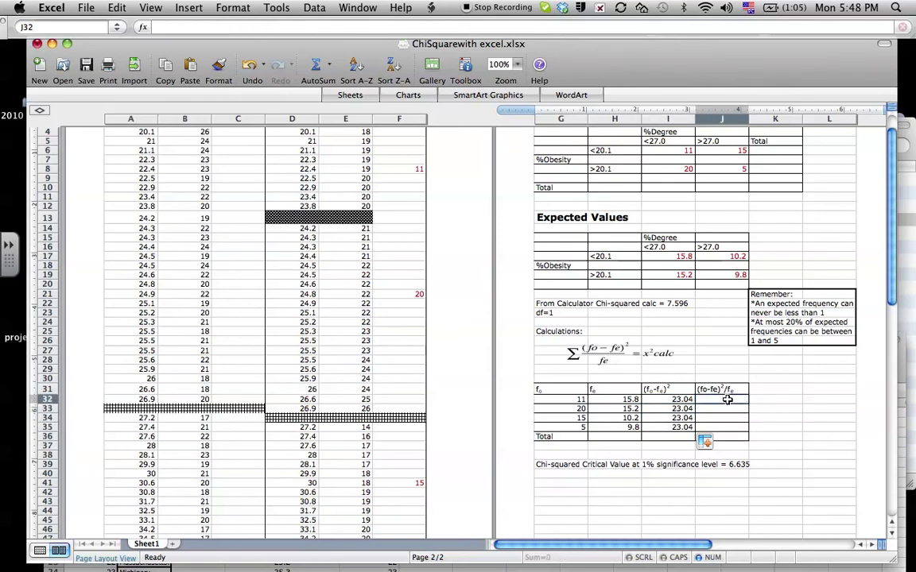
- Enter =I32/H32 in J32 and copy it down to J35
type("=")
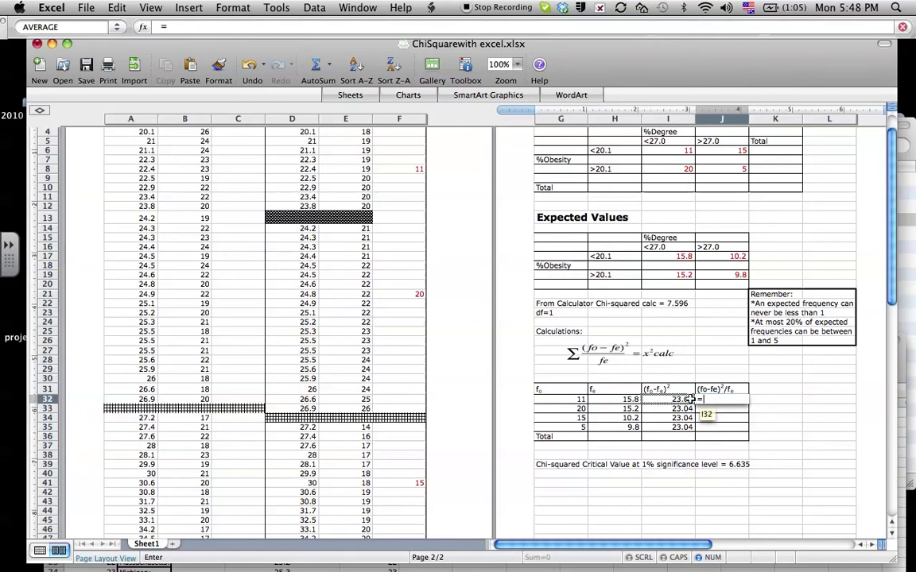
left_click(689, 399)
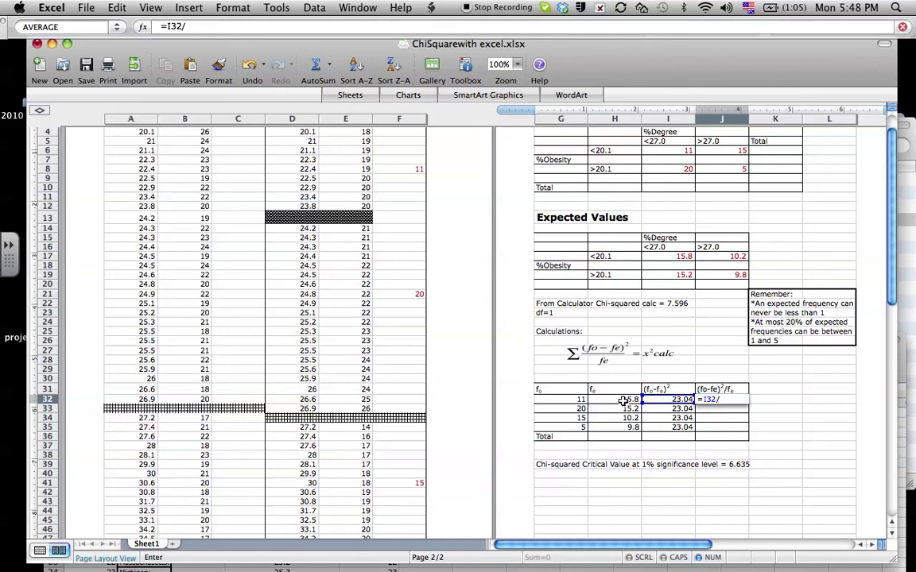
left_click(623, 400)
key("Return")
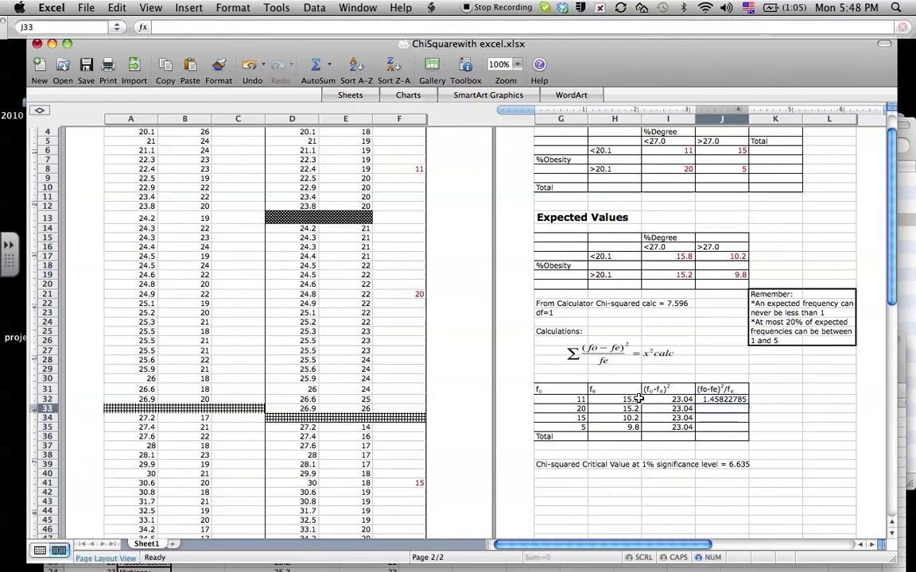
left_click(746, 400)
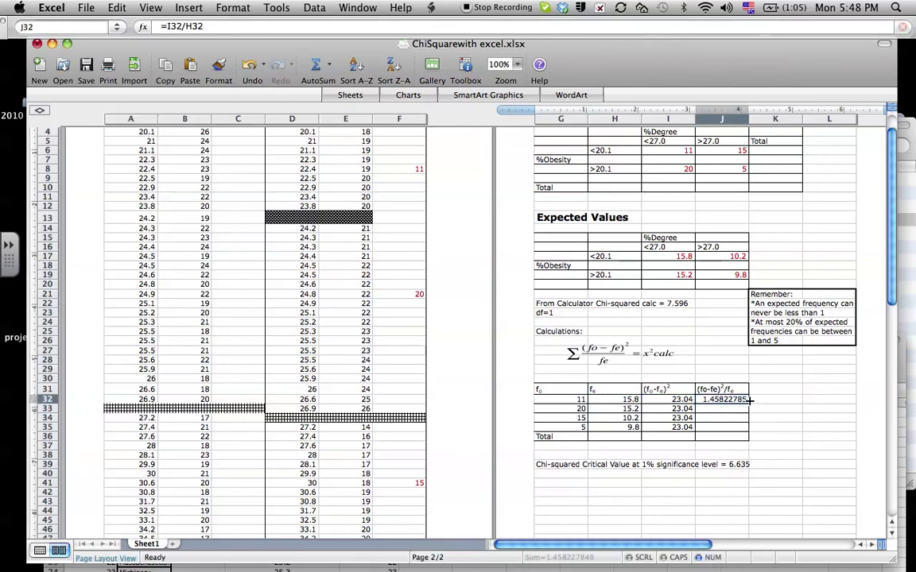
left_click_drag(748, 403, 748, 427)
left_click(727, 438)
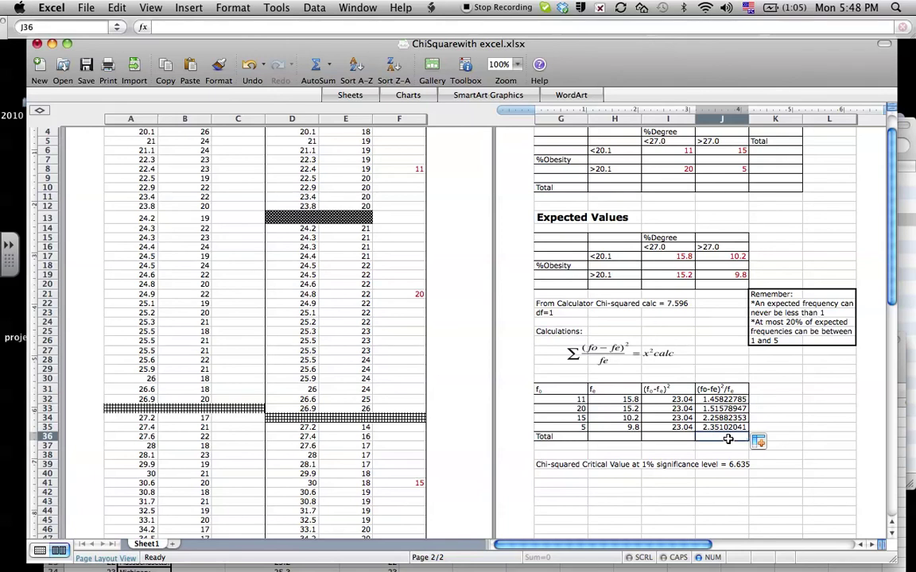
- Use AutoSum to insert =SUM(J32:J35) in the Total row, giving 7.58386126
left_click(330, 72)
left_click(332, 94)
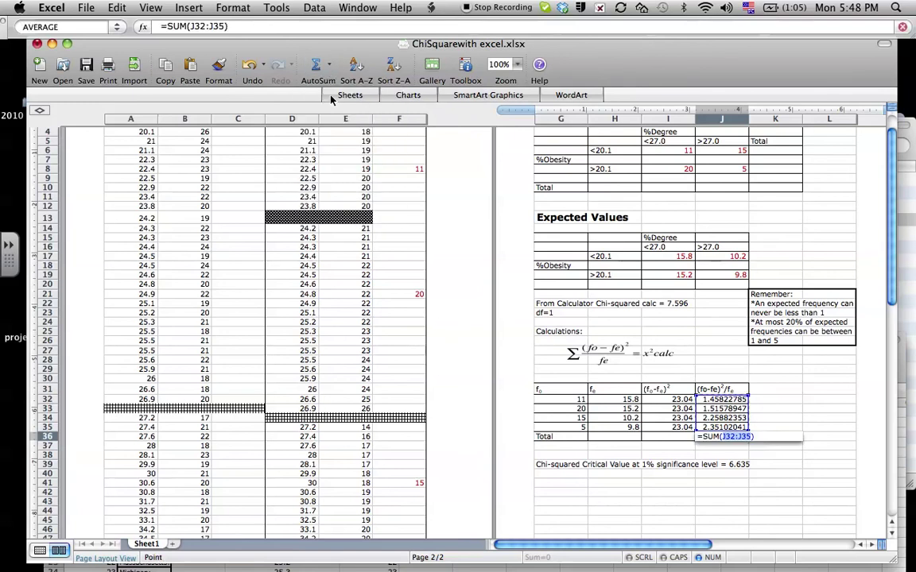
key("Return")
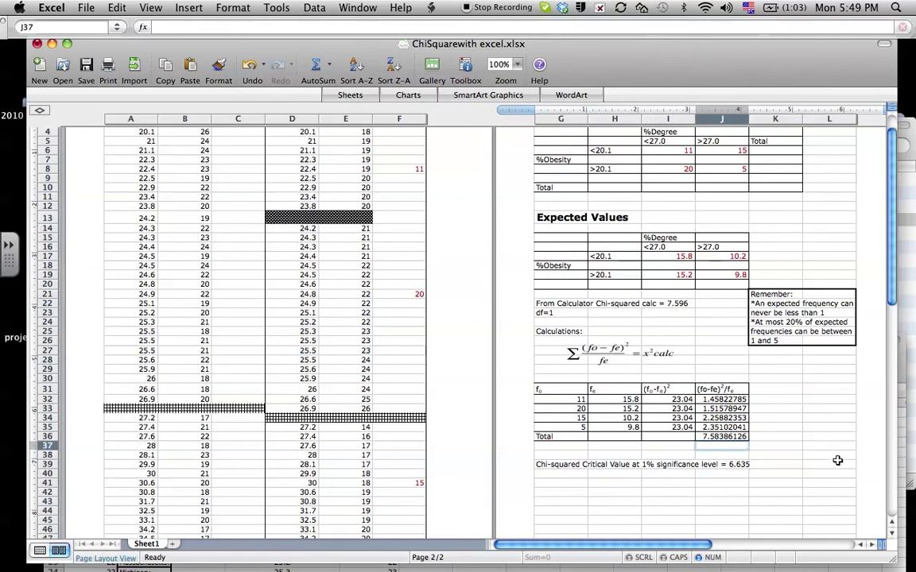
scroll(837, 460, "down", 2)
scroll(837, 461, "up", 4)
scroll(837, 460, "right", 2)
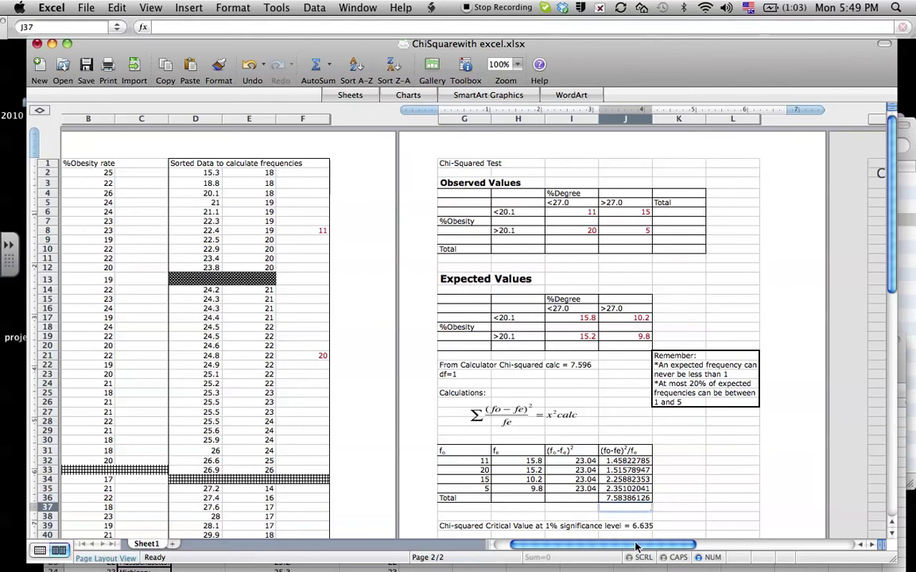
left_click_drag(636, 546, 620, 547)
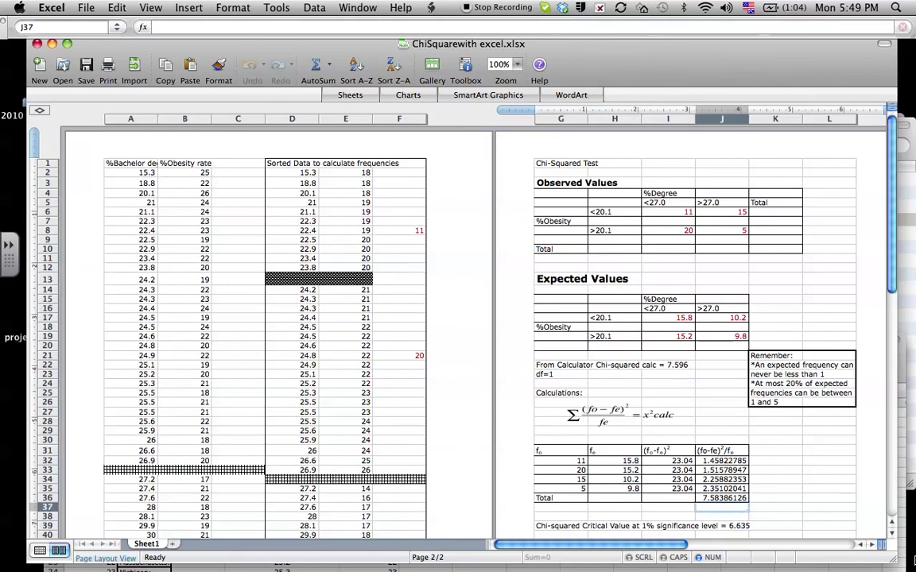
key("F11")
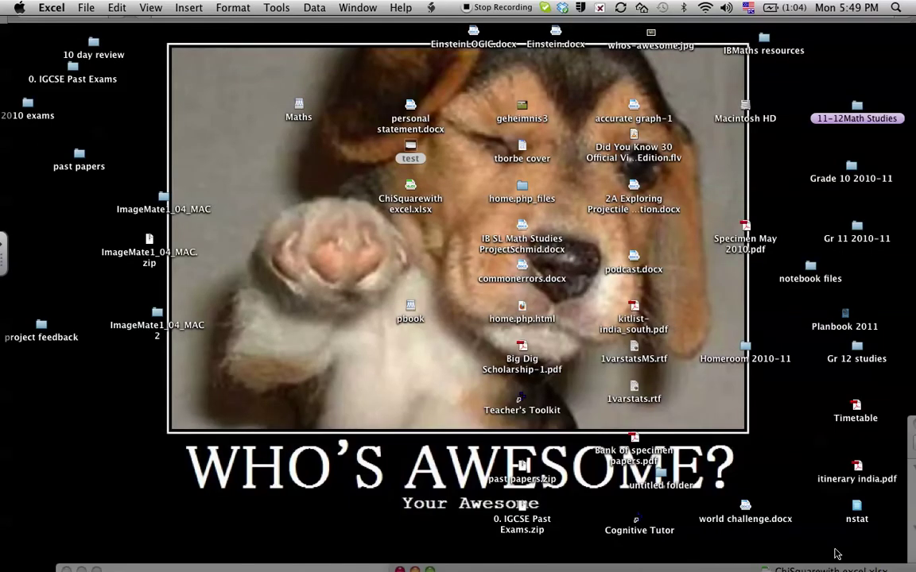
key("F11")
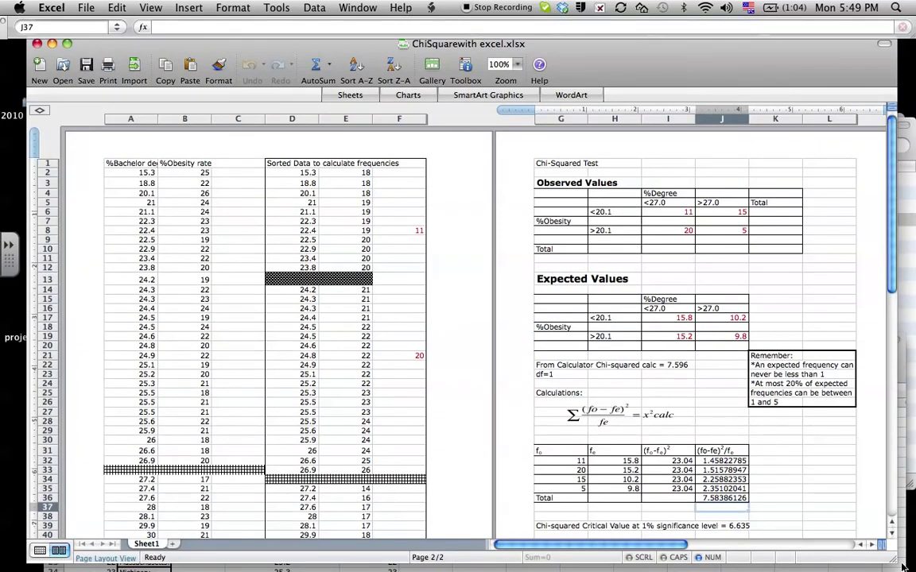